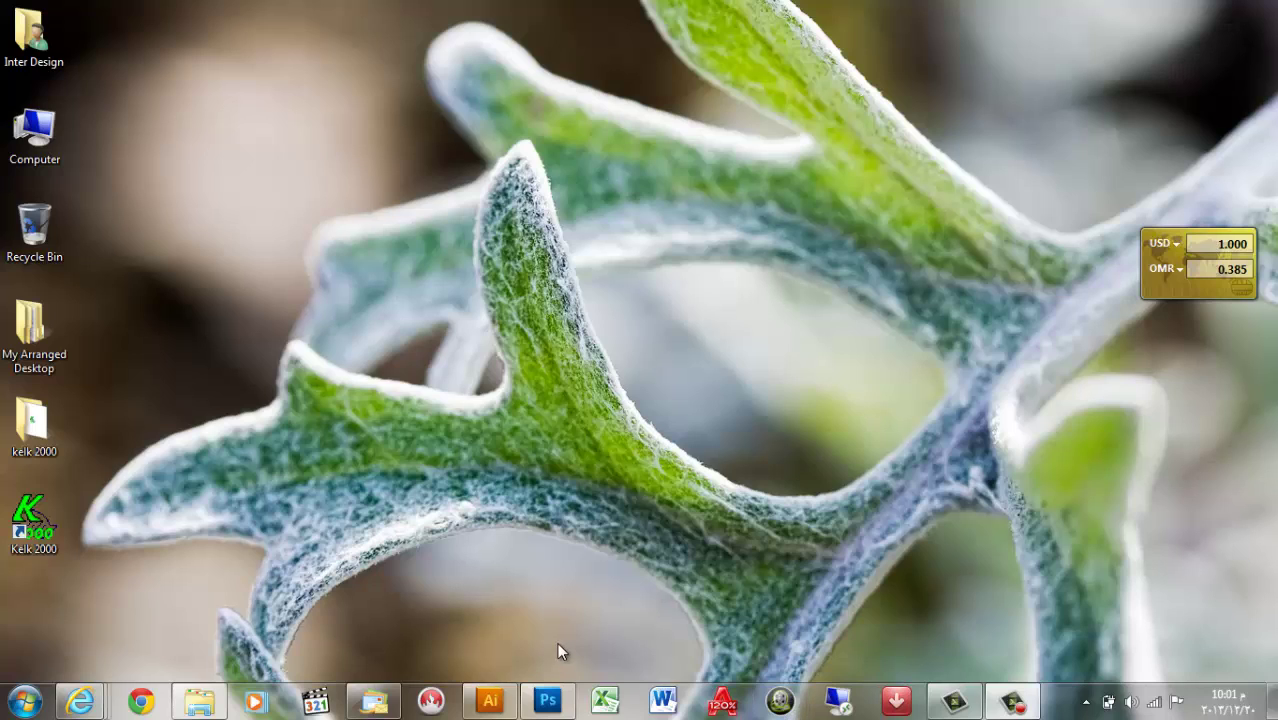
Switch to Adobe Photoshop
{"action": "mouse_move", "coordinate": [562, 700]}
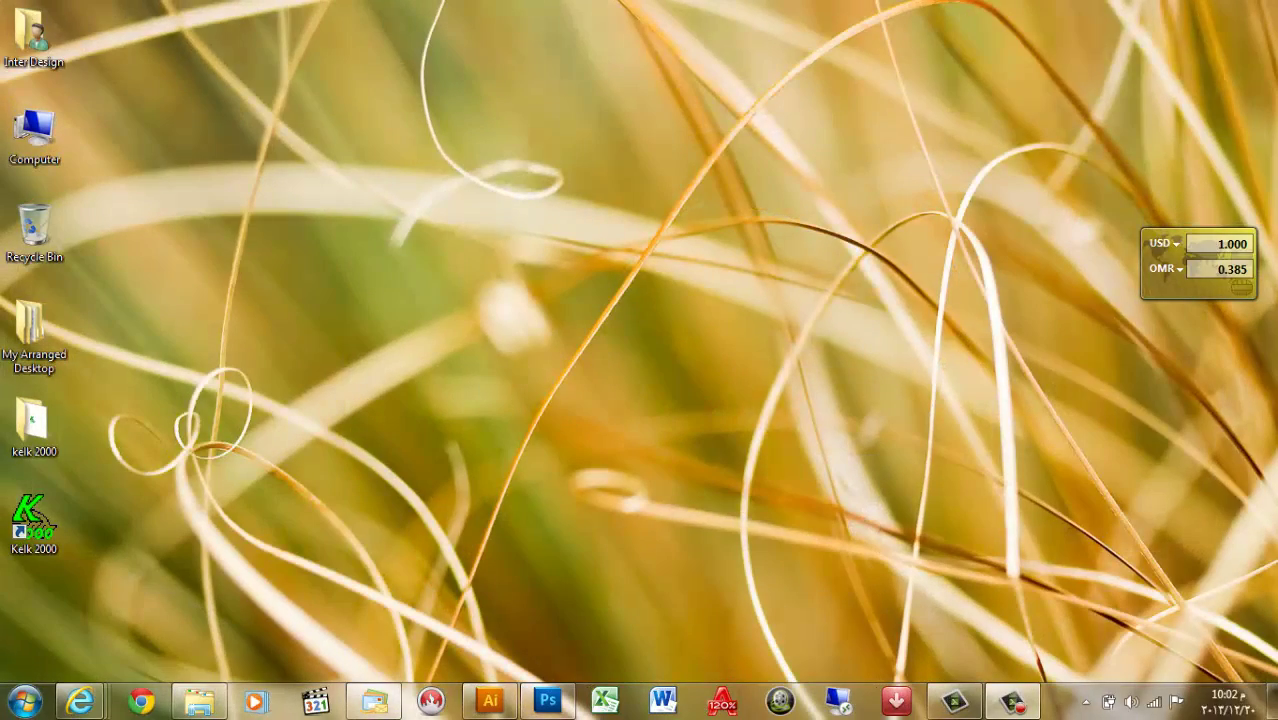
{"action": "left_click", "coordinate": [558, 706]}
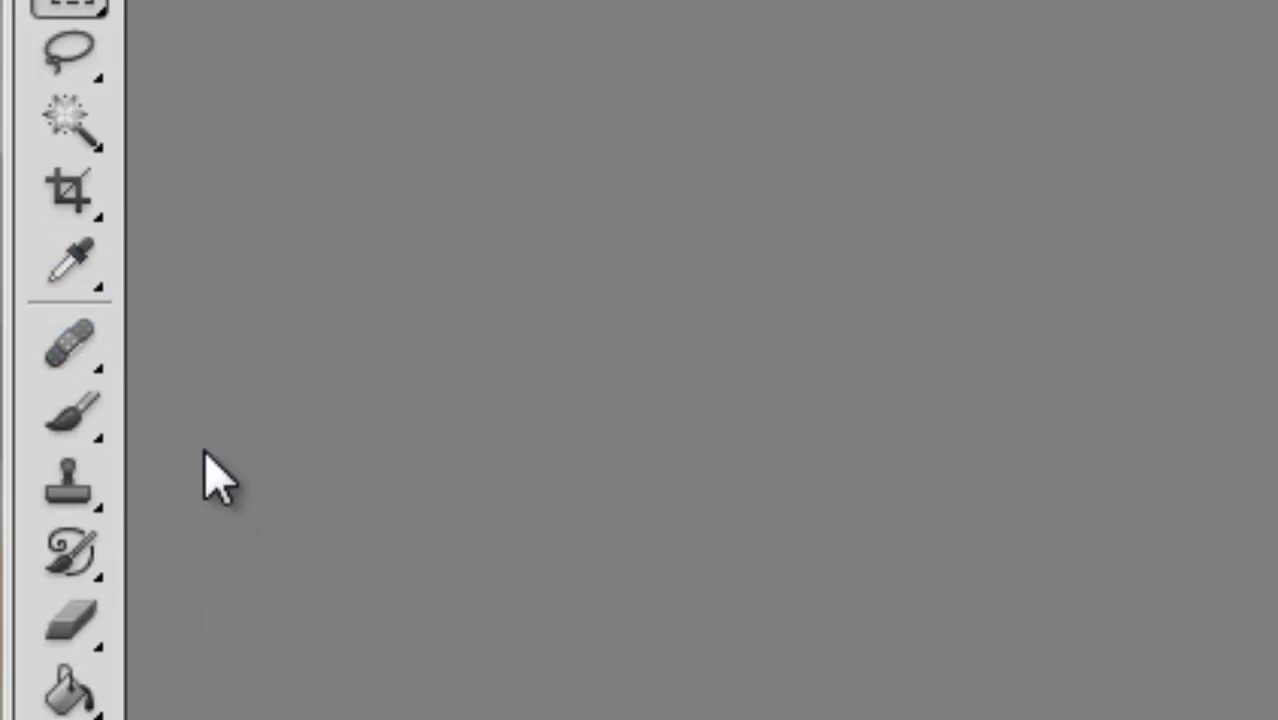
Examine the grouped tool variants from the Eyedropper down to the Paint Bucket, and back up to the Lasso
{"action": "left_click", "coordinate": [86, 285]}
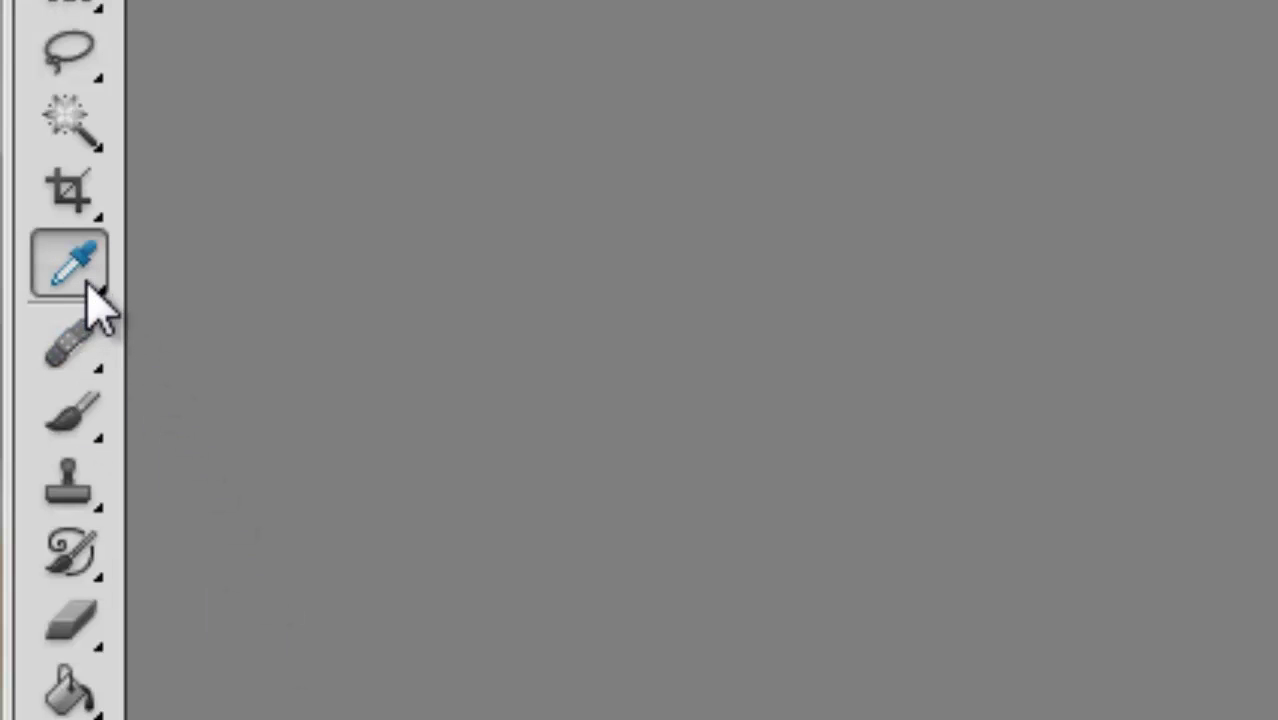
{"action": "left_click", "coordinate": [87, 285]}
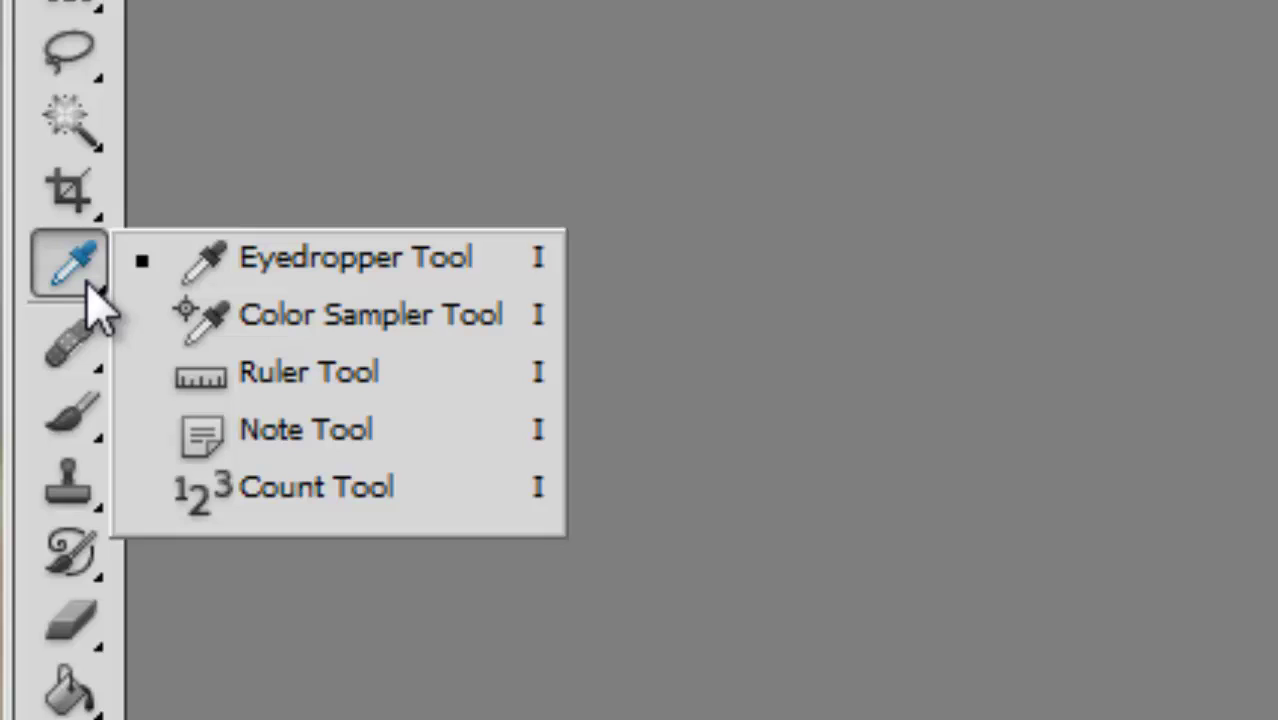
{"action": "left_click", "coordinate": [88, 352]}
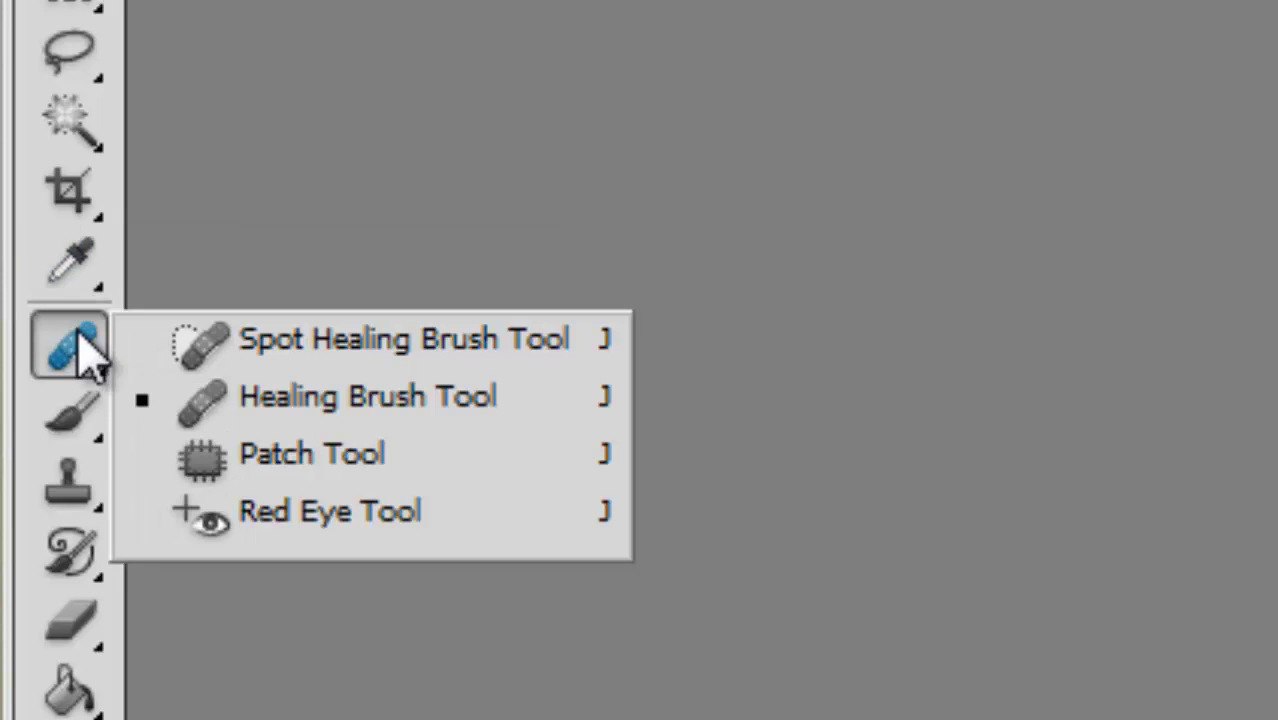
{"action": "left_click", "coordinate": [78, 425]}
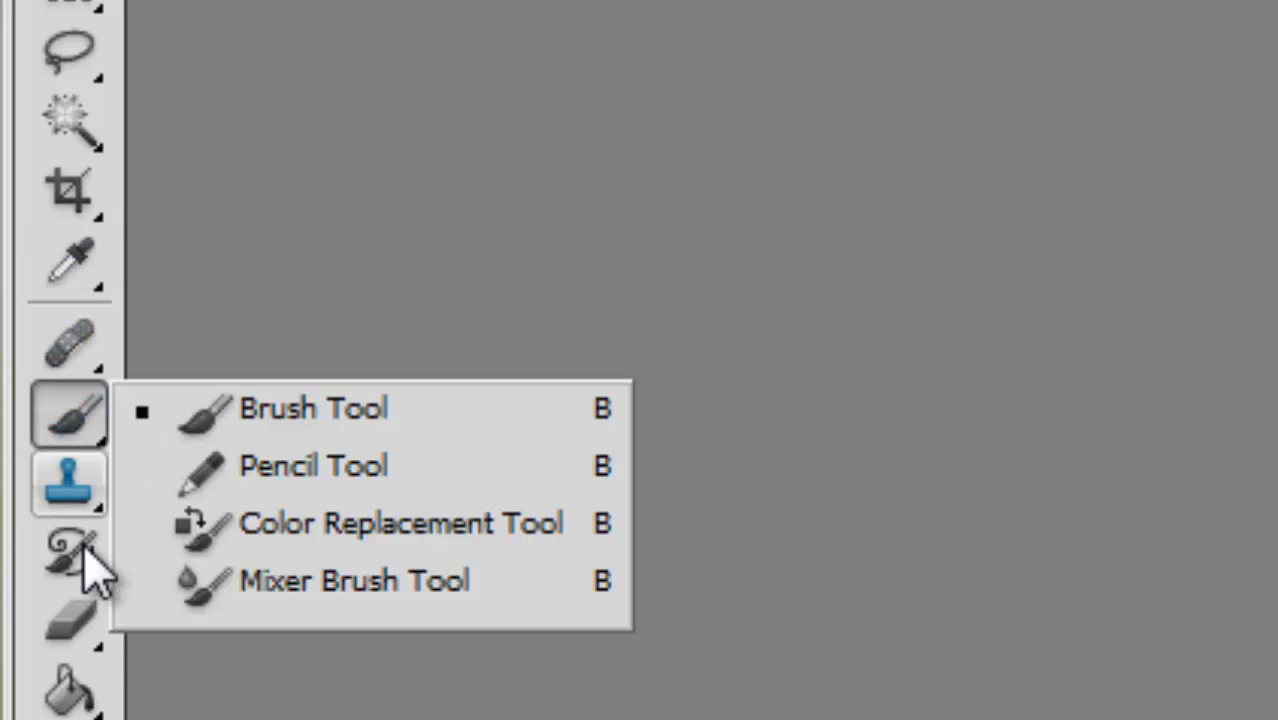
{"action": "left_click", "coordinate": [72, 510]}
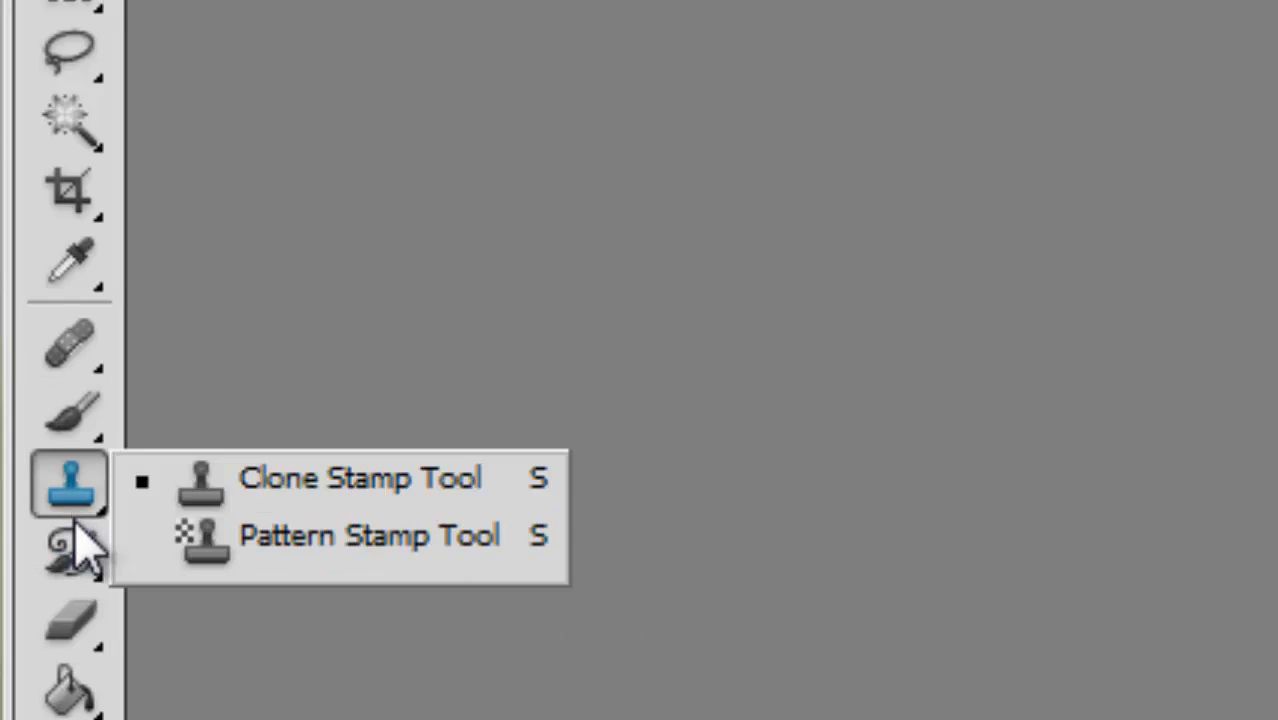
{"action": "left_click", "coordinate": [72, 618]}
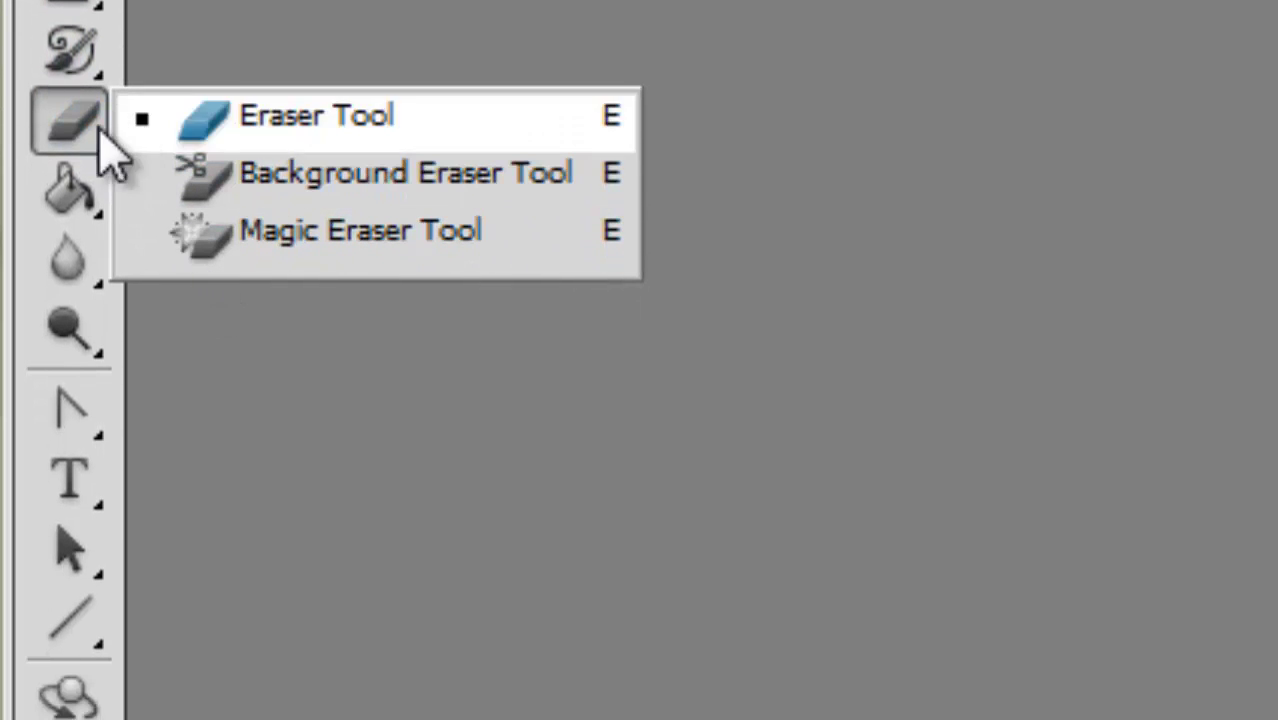
{"action": "left_click", "coordinate": [68, 190]}
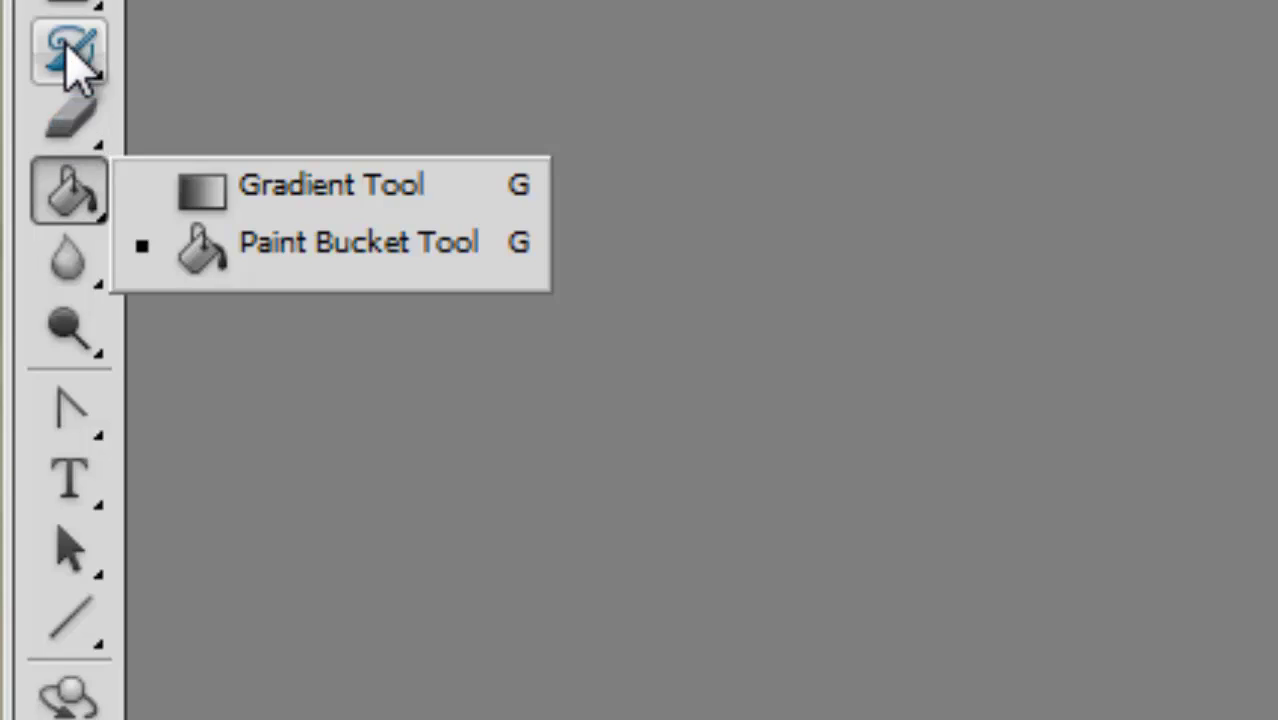
{"action": "left_click", "coordinate": [72, 55]}
{"action": "left_click", "coordinate": [70, 645]}
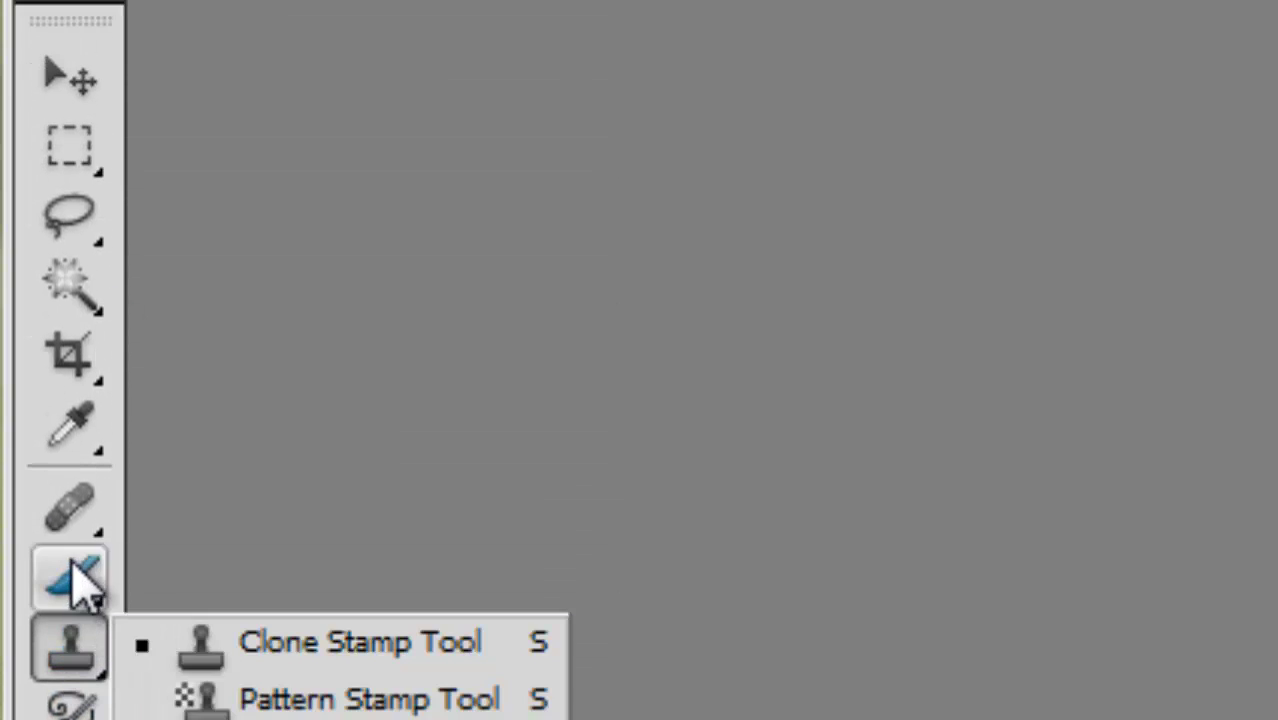
{"action": "left_click", "coordinate": [70, 565]}
{"action": "left_click", "coordinate": [68, 507]}
{"action": "left_click", "coordinate": [64, 382]}
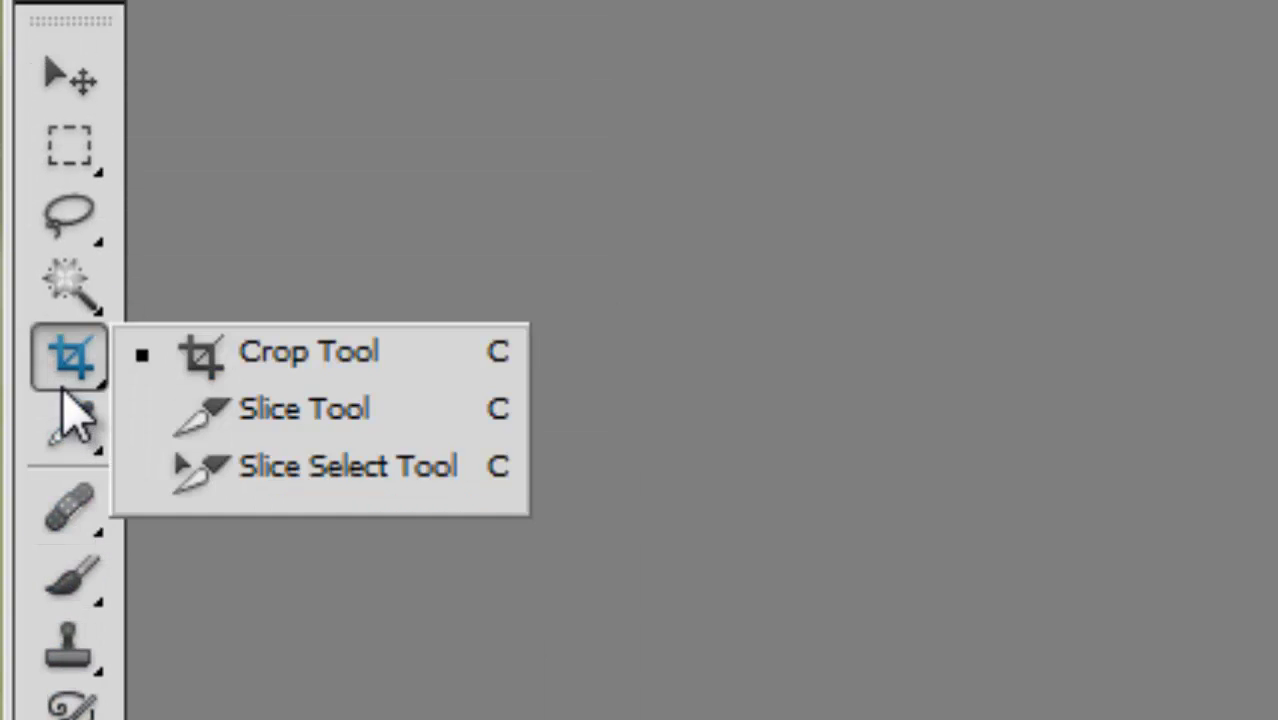
{"action": "left_click", "coordinate": [68, 290]}
{"action": "left_click", "coordinate": [68, 222]}
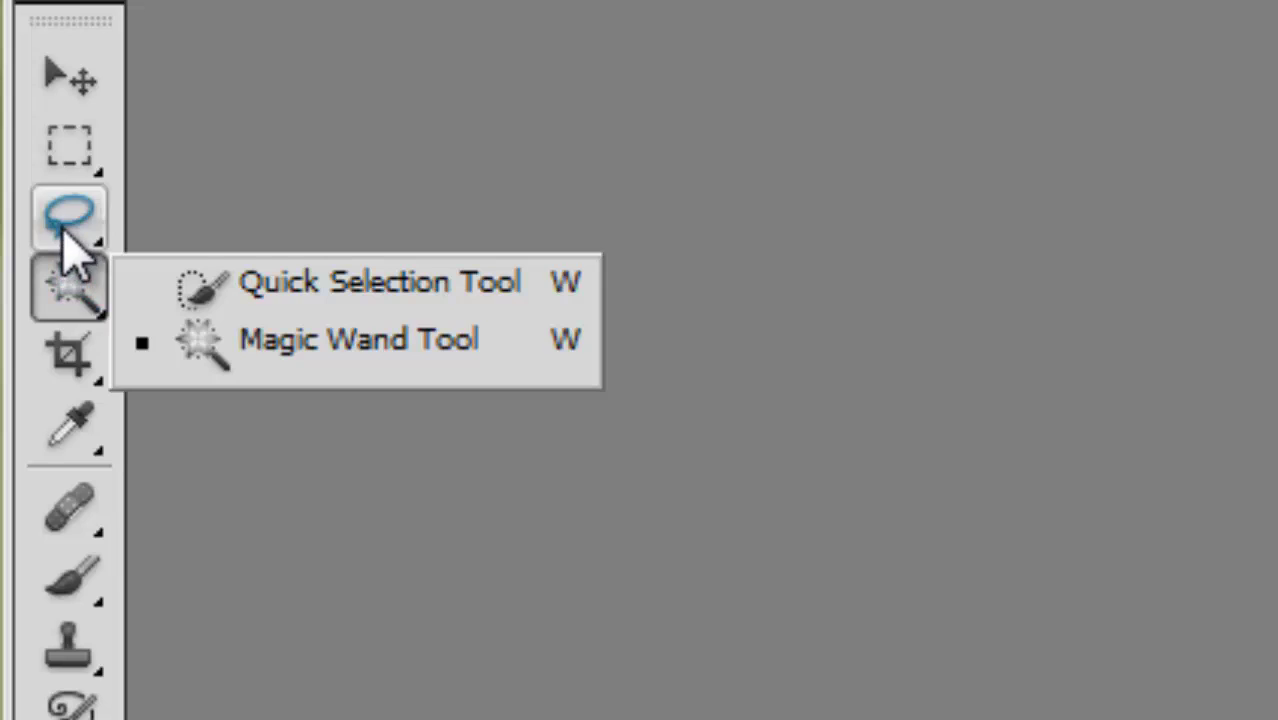
{"action": "left_click", "coordinate": [400, 60]}
{"action": "left_click", "coordinate": [290, 50]}
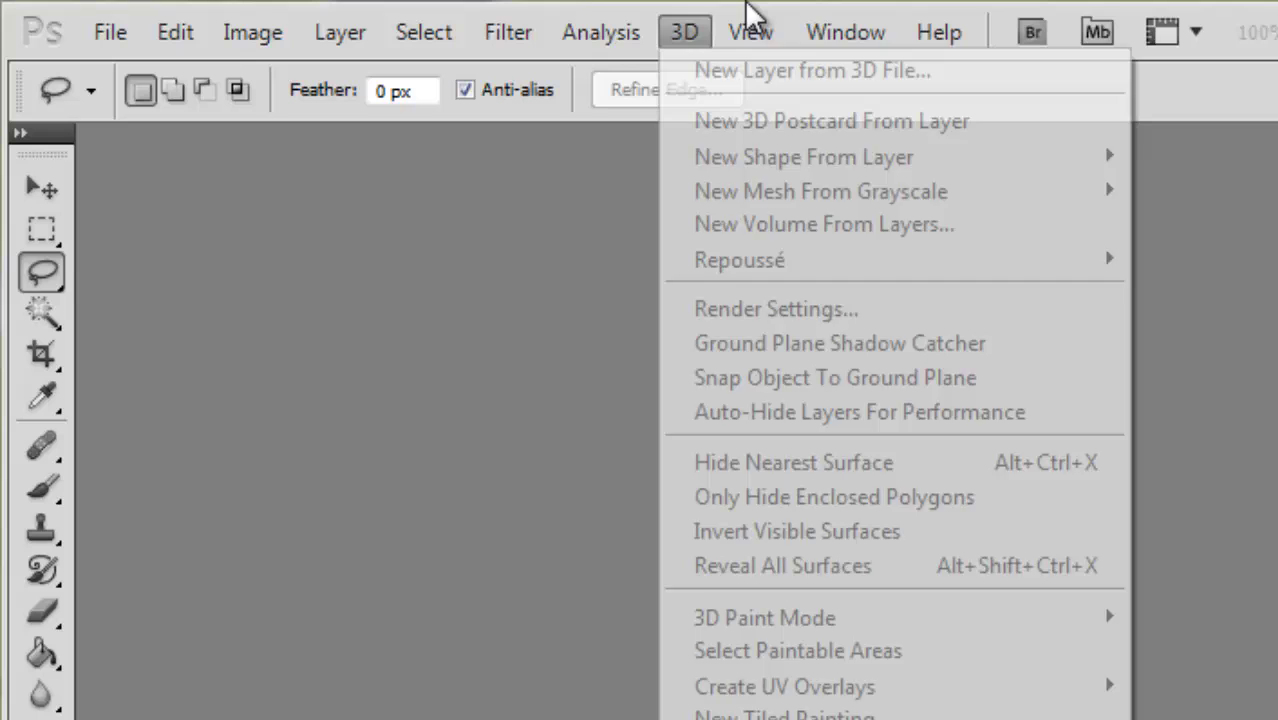
{"action": "mouse_move", "coordinate": [838, 28]}
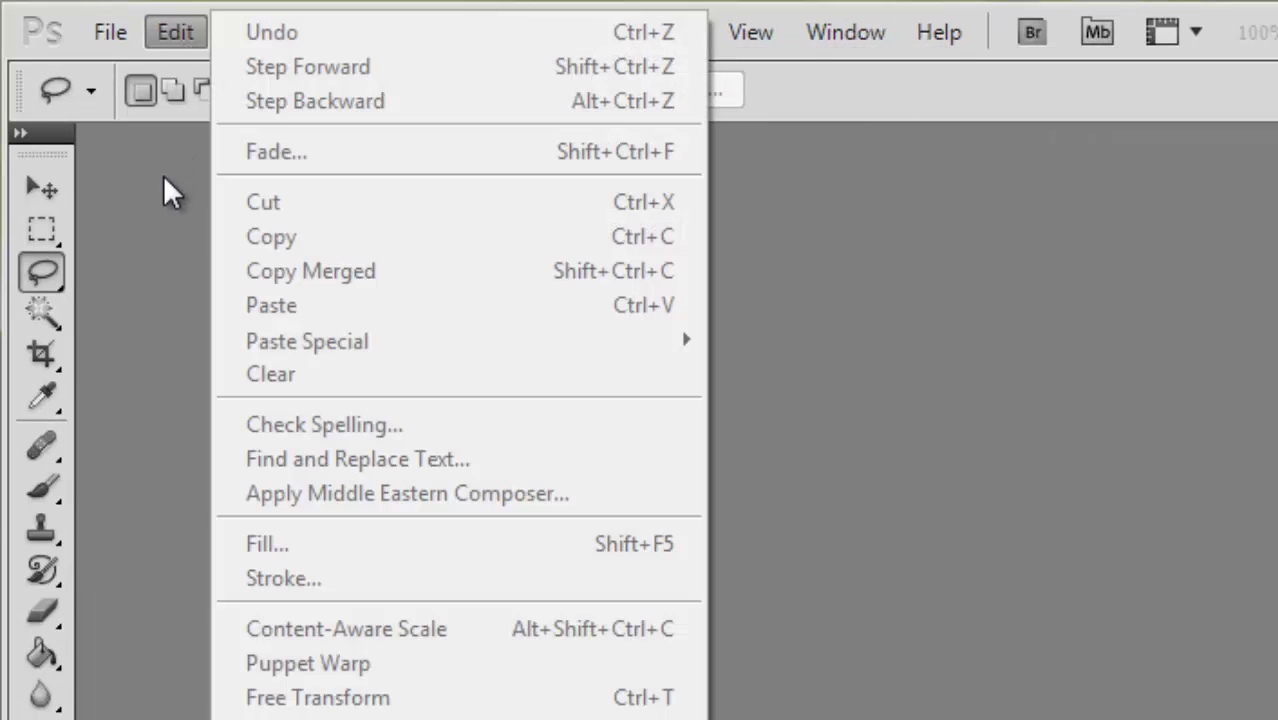
{"action": "left_click", "coordinate": [150, 180]}
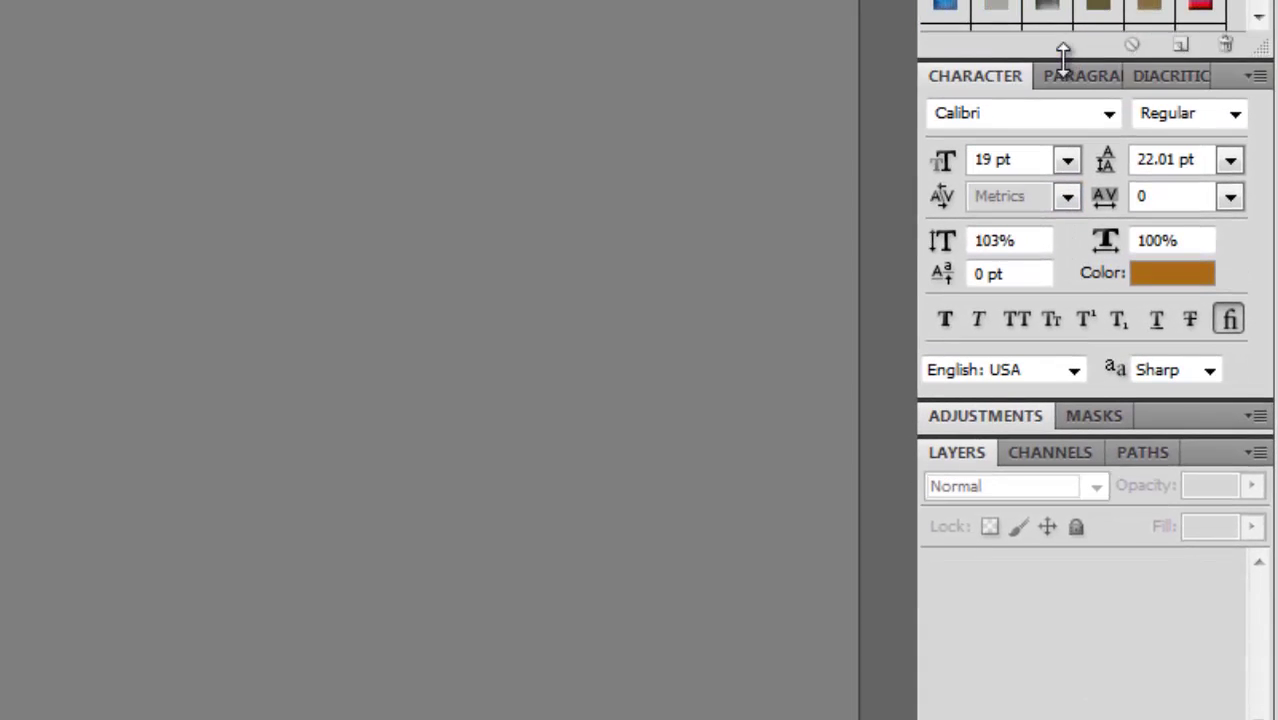
Browse the Styles presets, the colour swatches and the RGB colour sliders, and return to the Styles presets
{"action": "left_click_drag", "start_coordinate": [1063, 52], "coordinate": [1063, 103]}
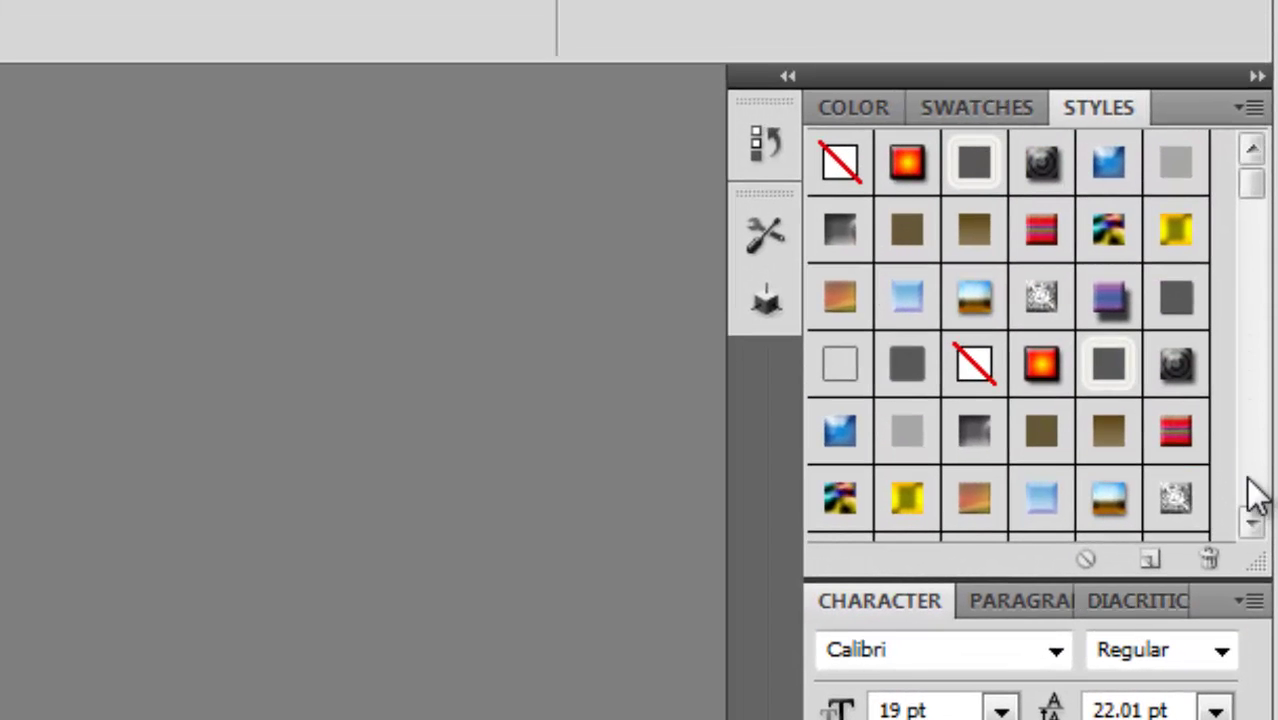
{"action": "left_click", "coordinate": [1257, 240]}
{"action": "left_click_drag", "start_coordinate": [1256, 236], "coordinate": [1256, 352]}
{"action": "left_click", "coordinate": [976, 108]}
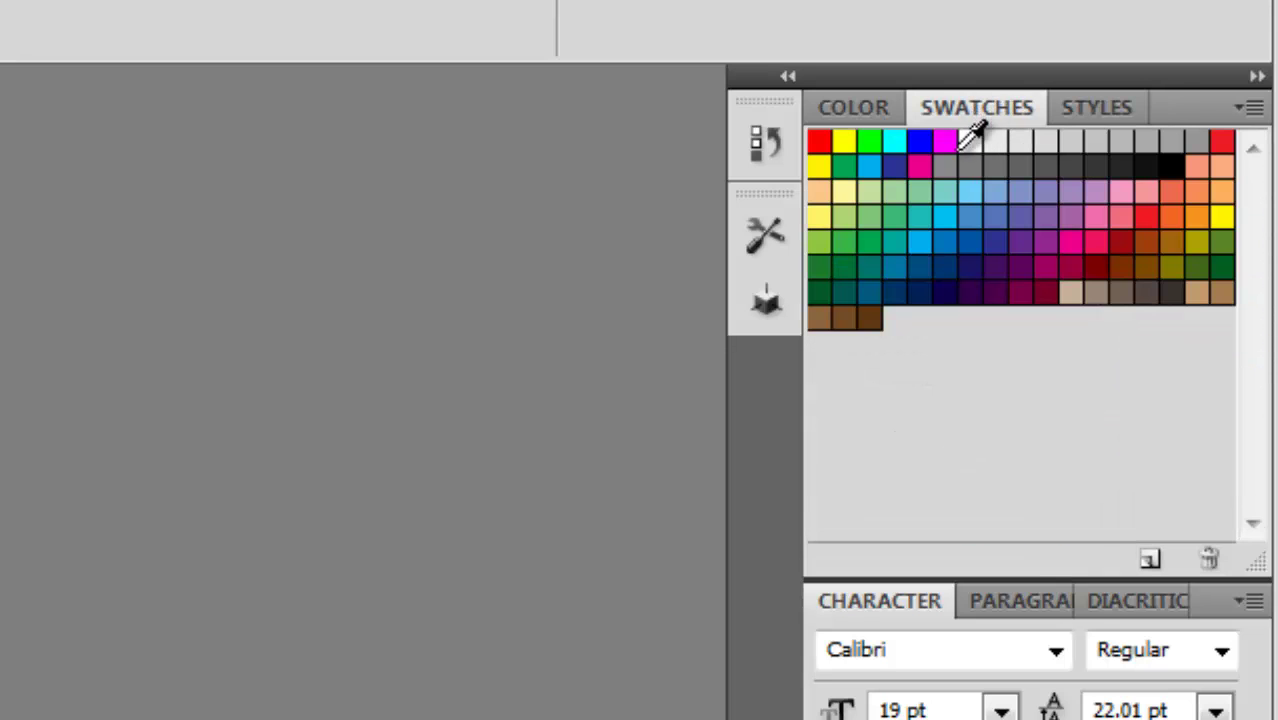
{"action": "left_click", "coordinate": [854, 108]}
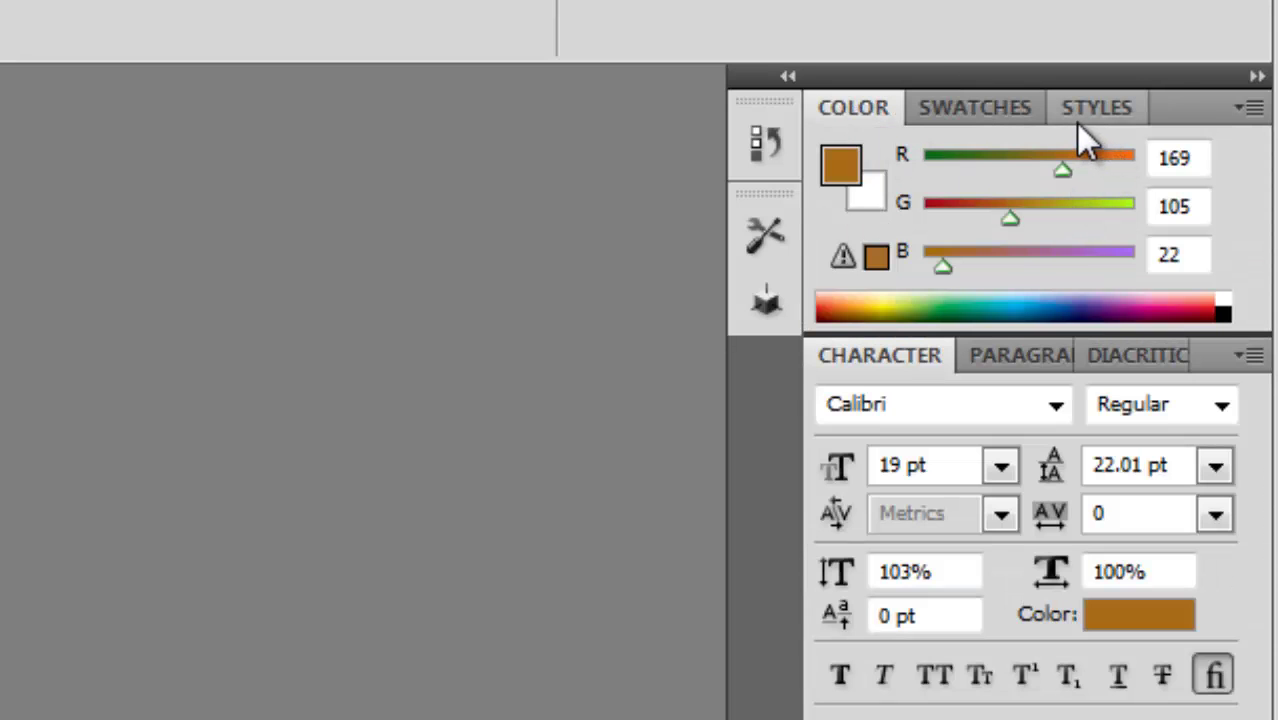
{"action": "left_click", "coordinate": [1084, 117]}
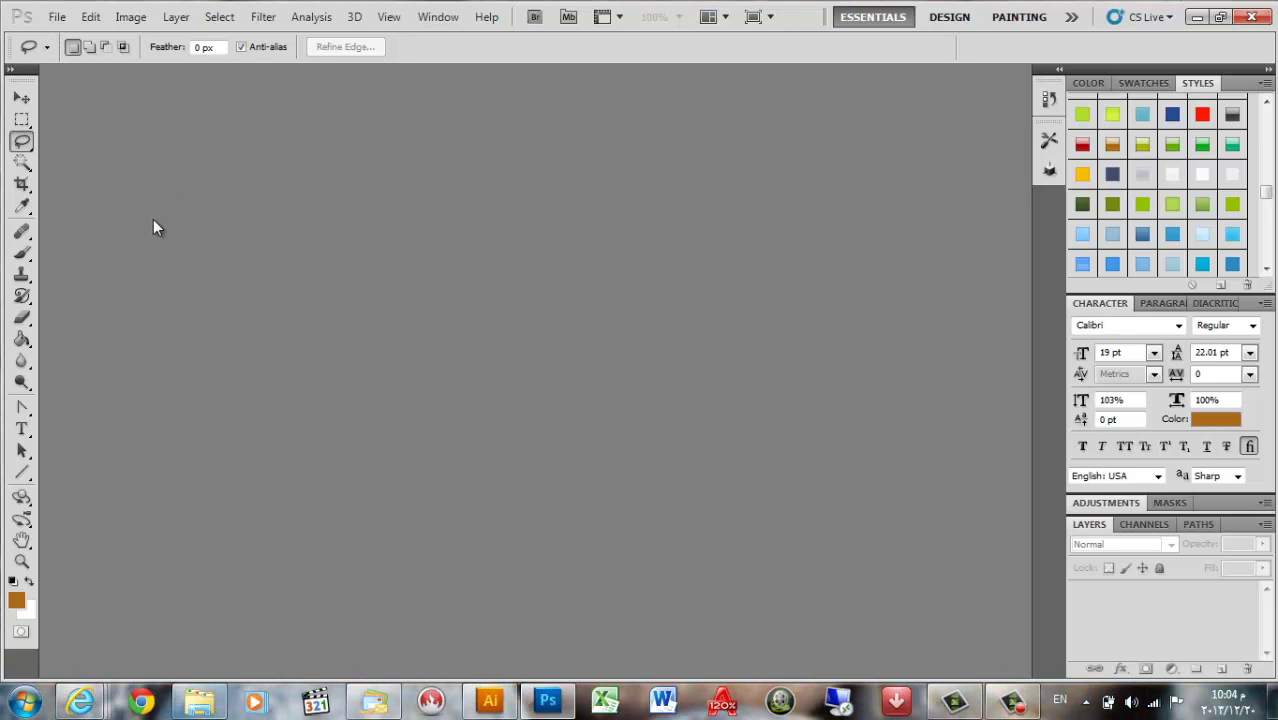
Create a new 2710 x 4024 pixel document at 600 pixels/inch in CMYK Color mode with a white background
{"action": "left_click", "coordinate": [61, 24]}
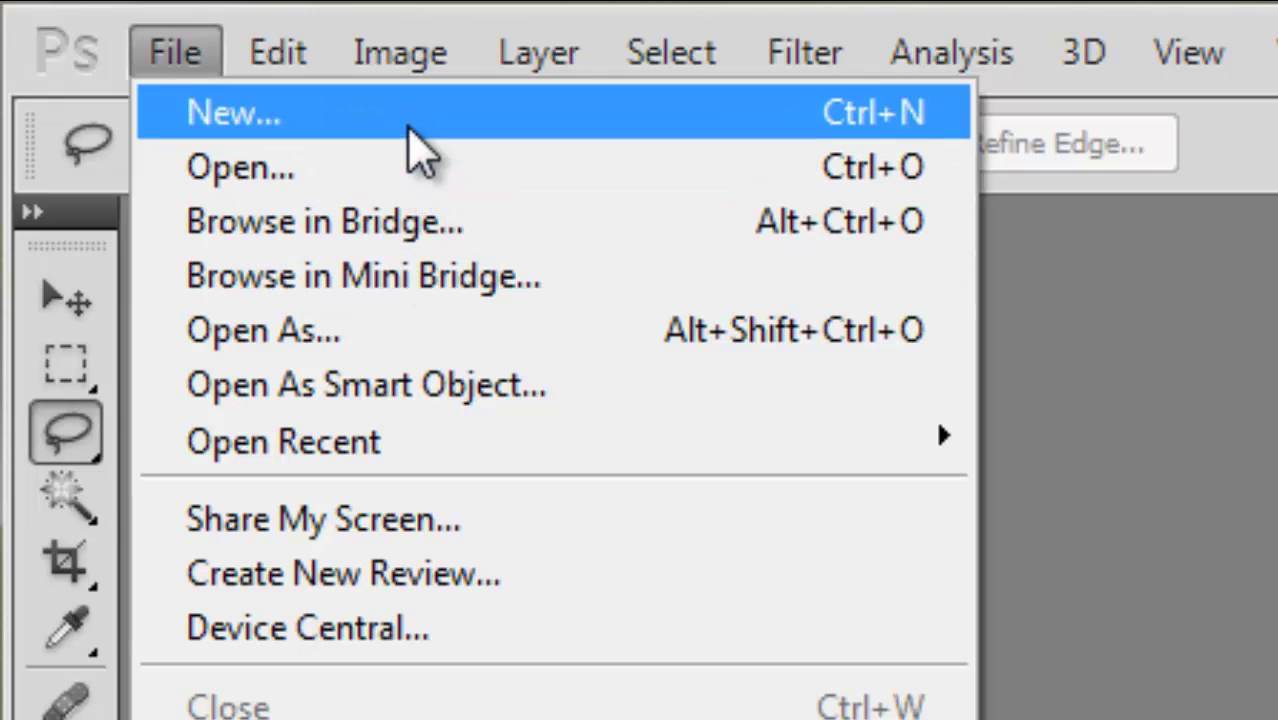
{"action": "left_click", "coordinate": [412, 120]}
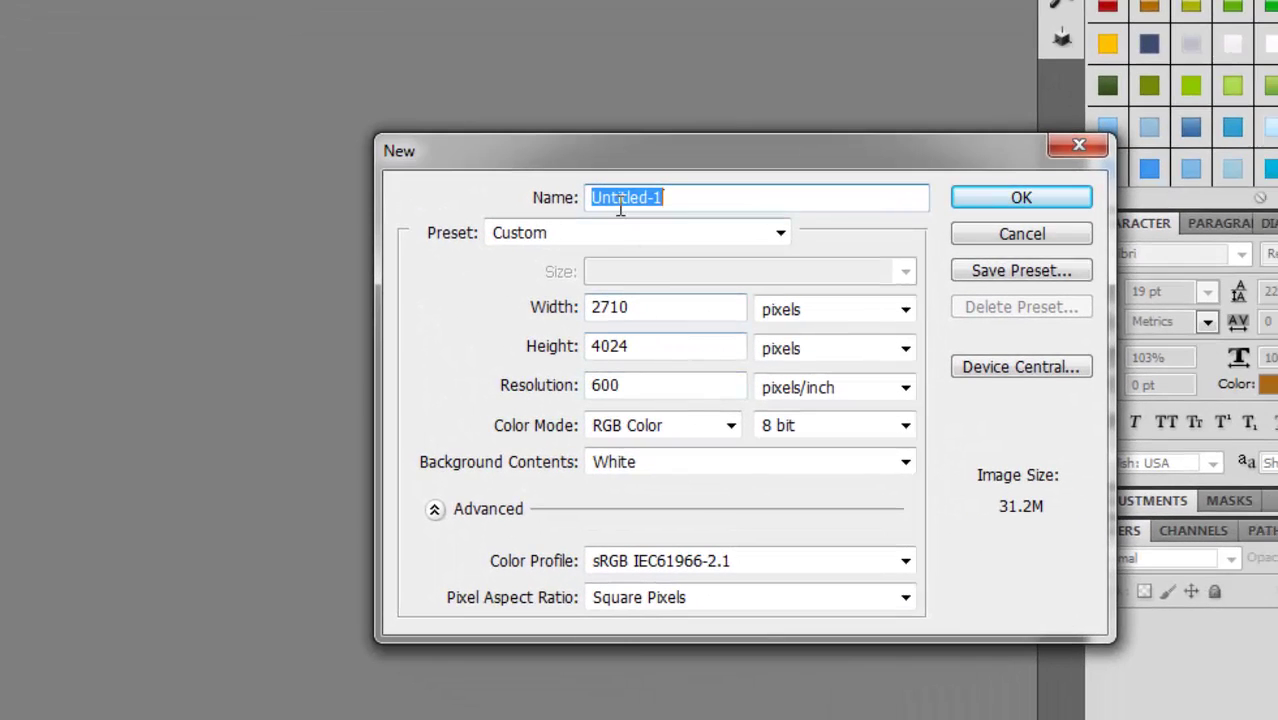
{"action": "left_click_drag", "start_coordinate": [612, 150], "coordinate": [481, 26]}
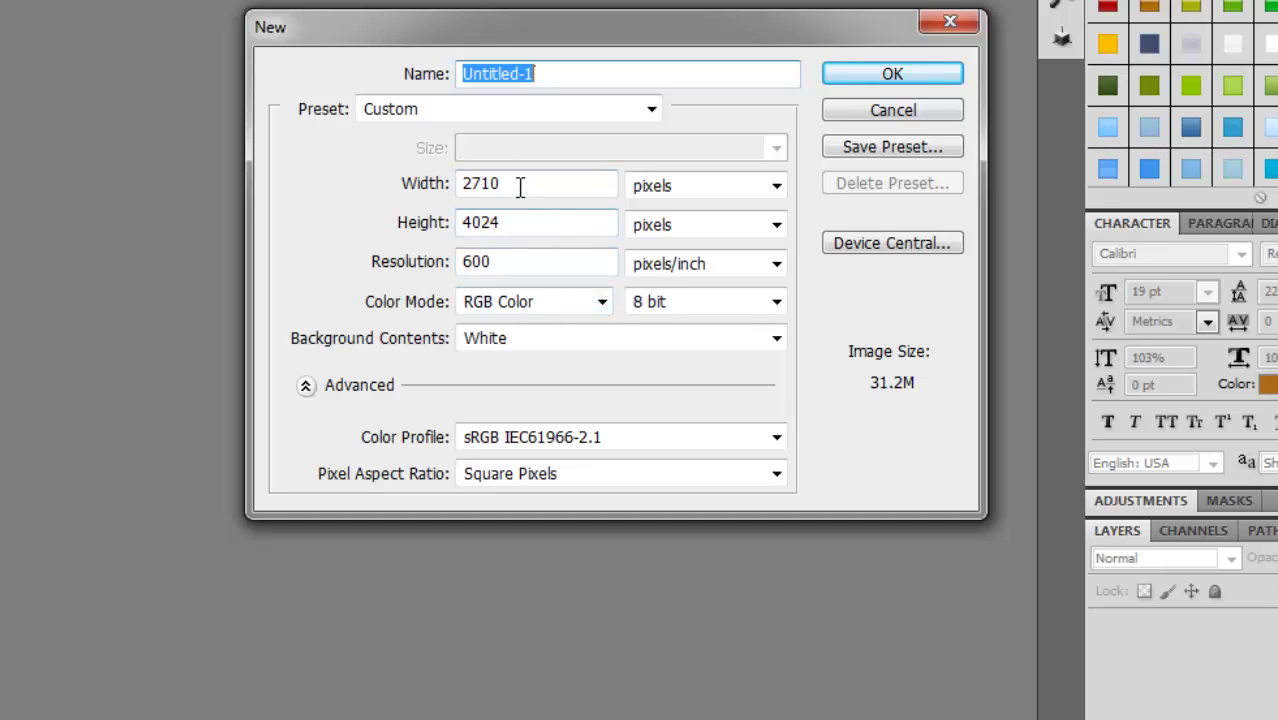
{"action": "left_click", "coordinate": [487, 306]}
{"action": "left_click", "coordinate": [495, 396]}
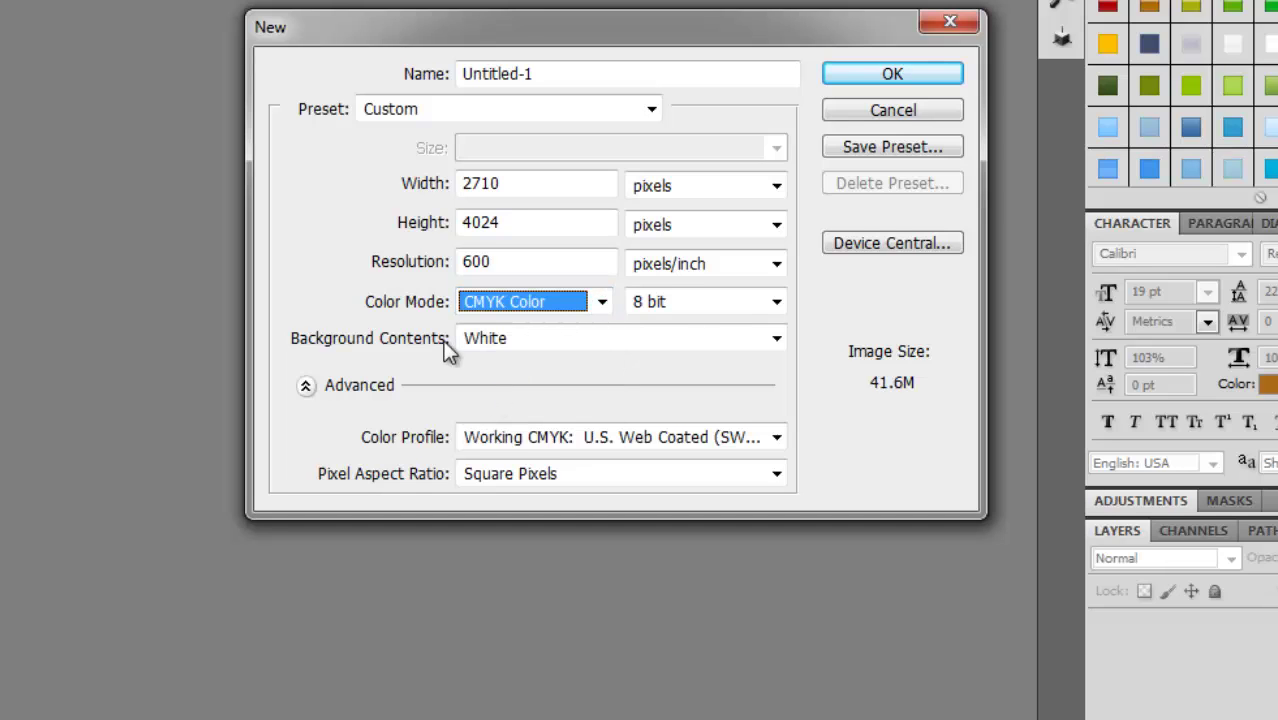
{"action": "left_click", "coordinate": [869, 80]}
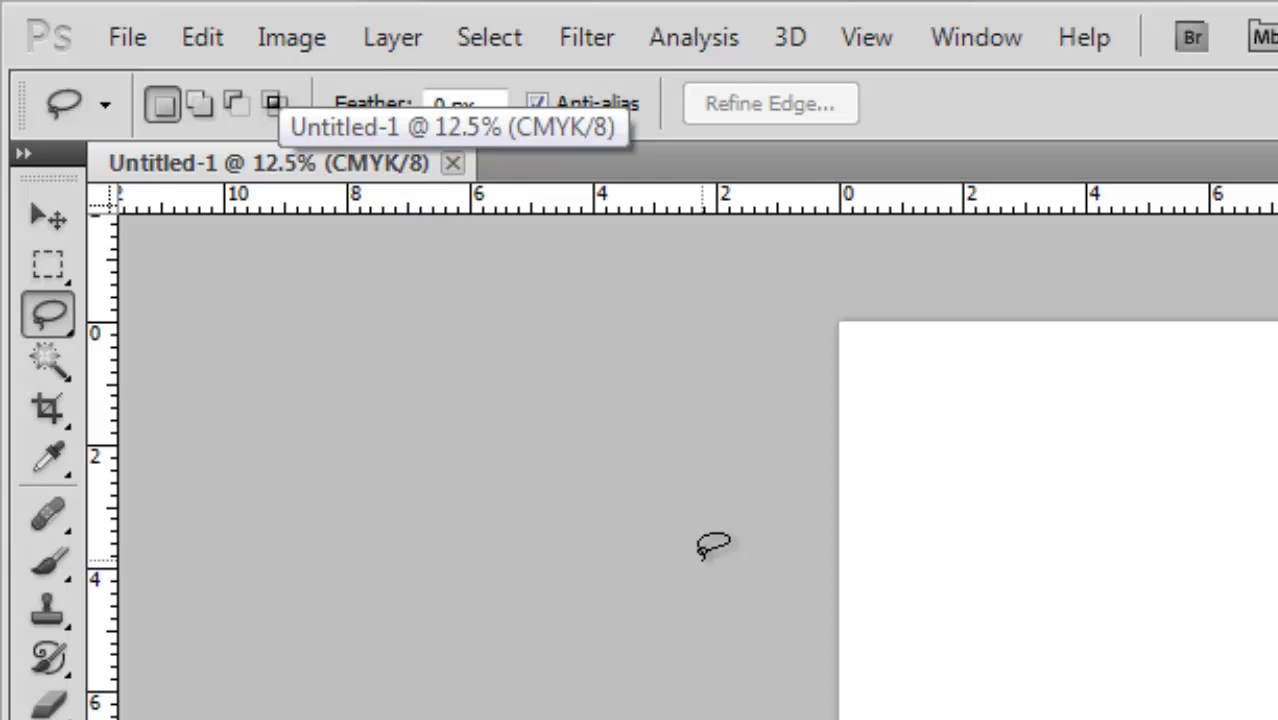
Rotate the whole canvas 90° clockwise
{"action": "left_click", "coordinate": [293, 40]}
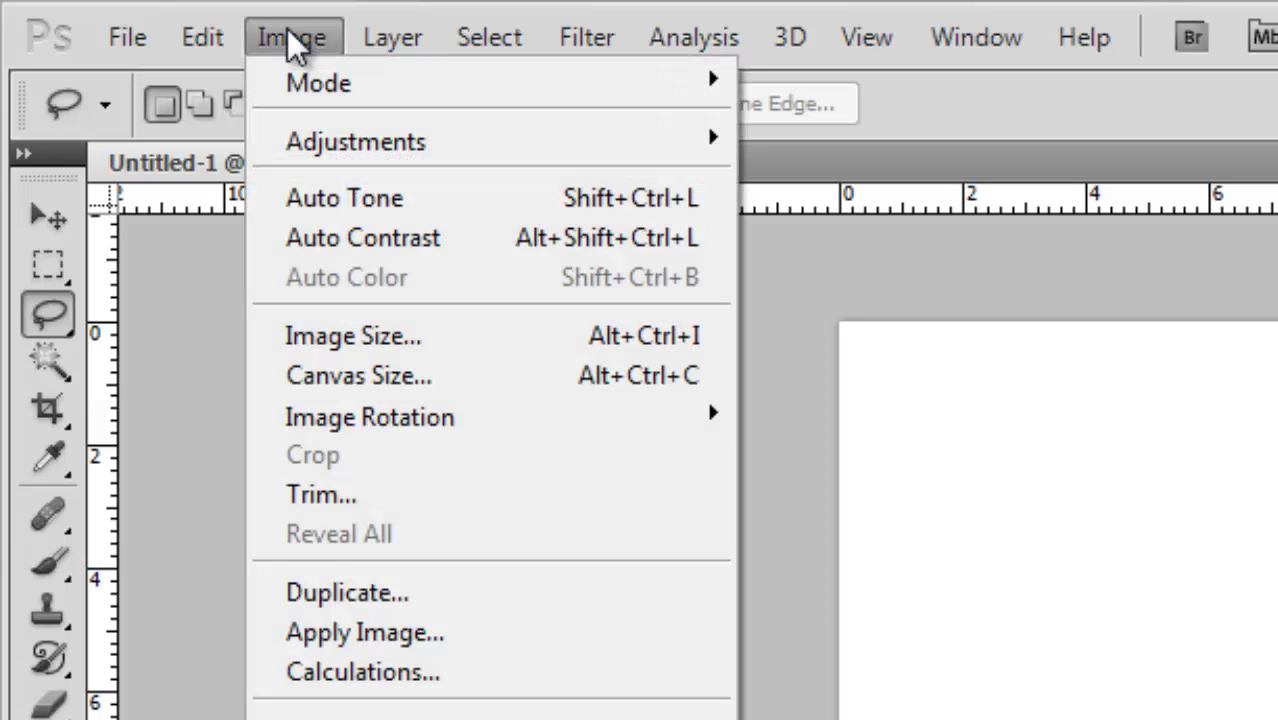
{"action": "mouse_move", "coordinate": [565, 422]}
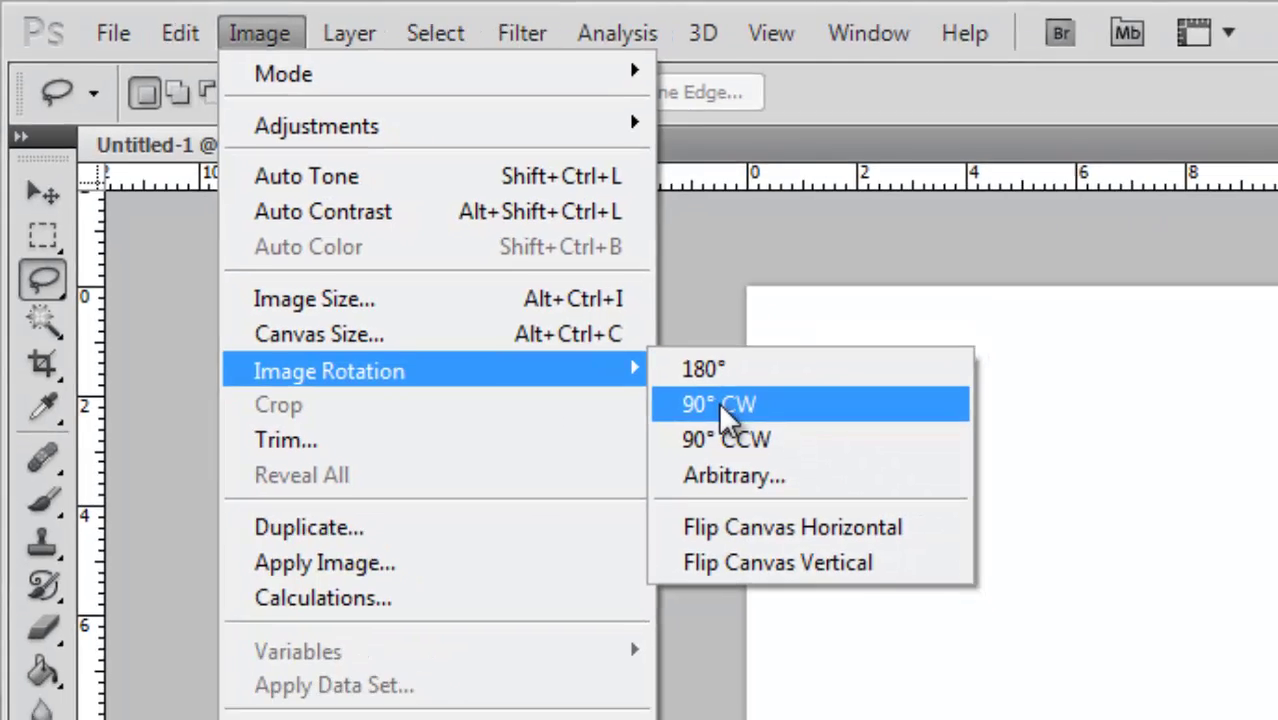
{"action": "left_click", "coordinate": [718, 403]}
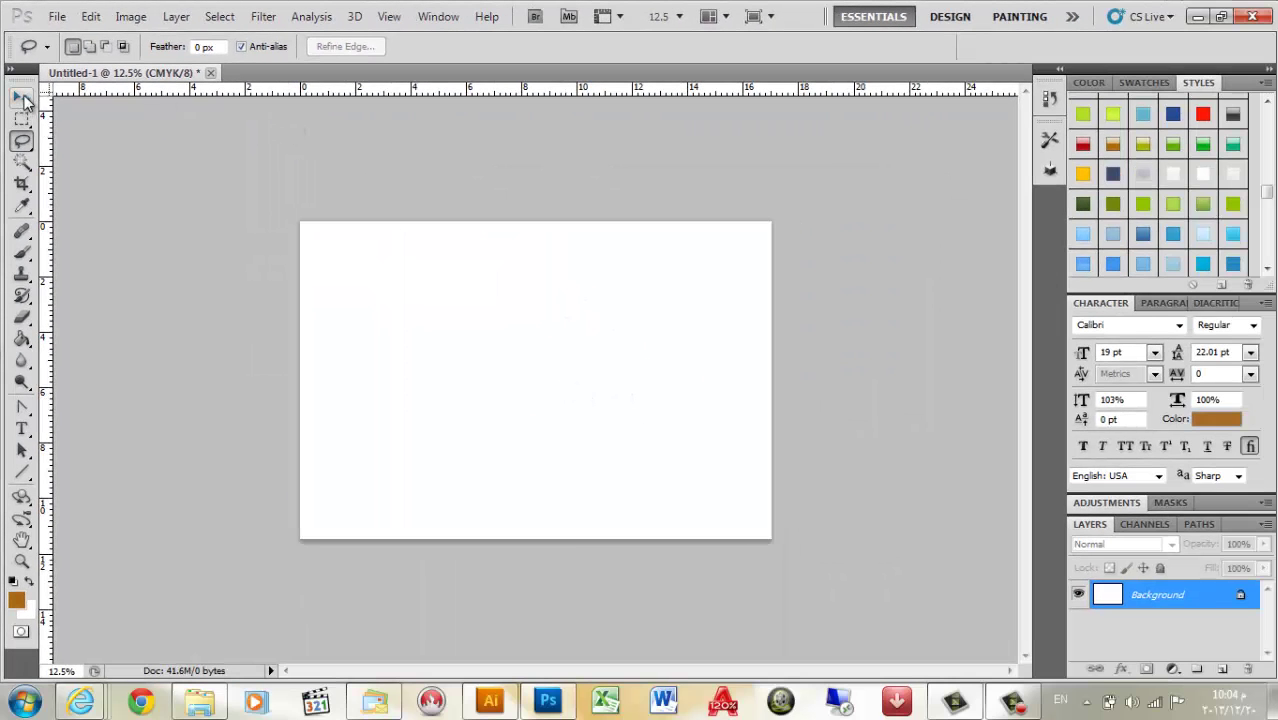
Try to move the Background layer with the Move tool
{"action": "left_click", "coordinate": [22, 99]}
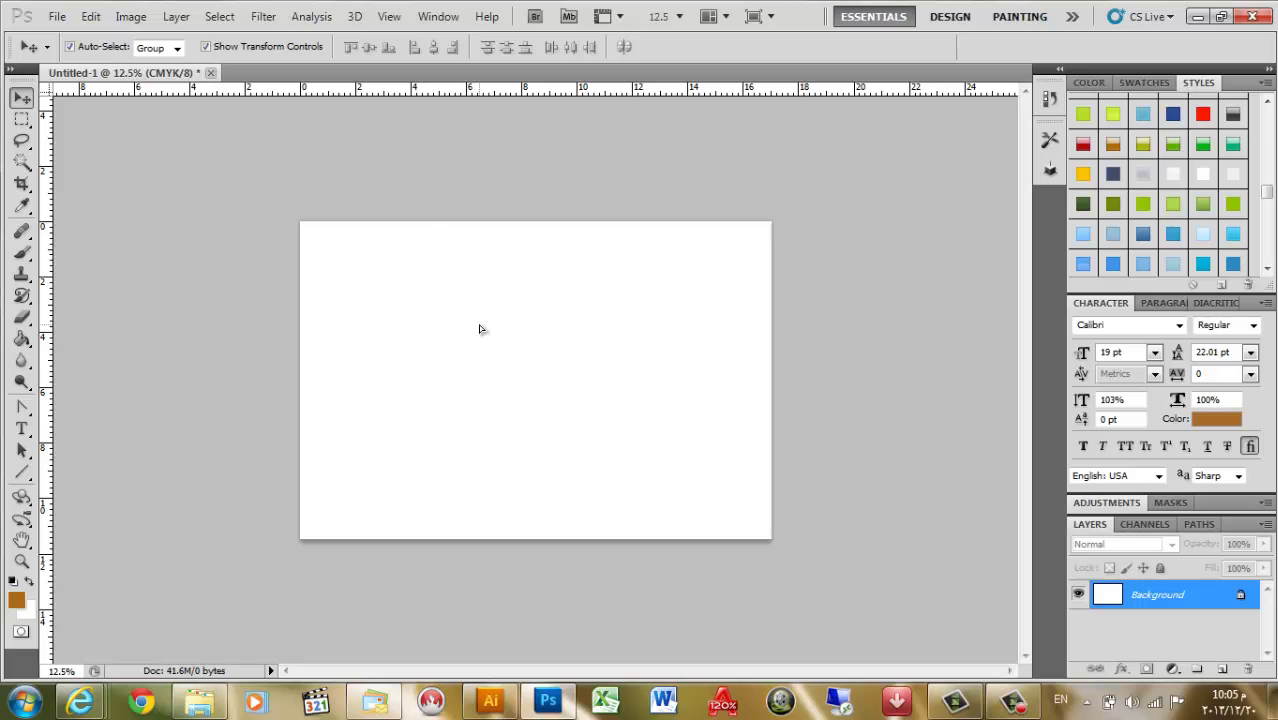
{"action": "left_click", "coordinate": [563, 517]}
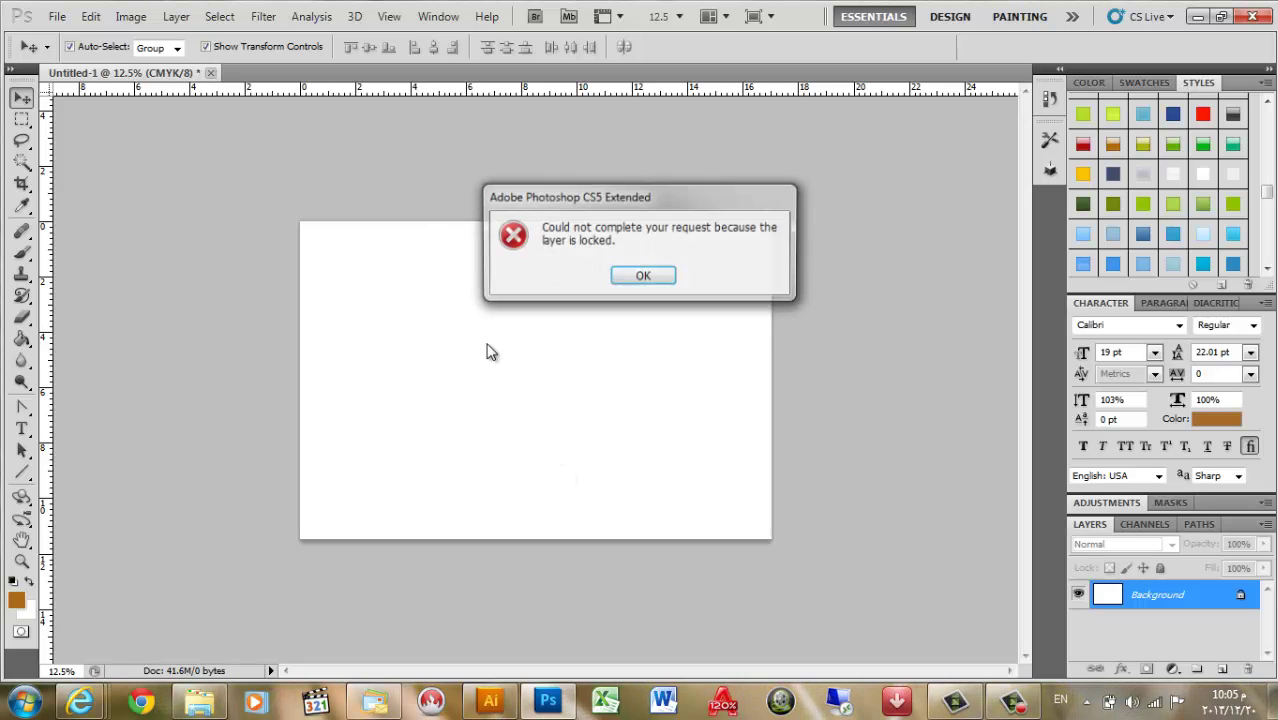
{"action": "left_click", "coordinate": [665, 279]}
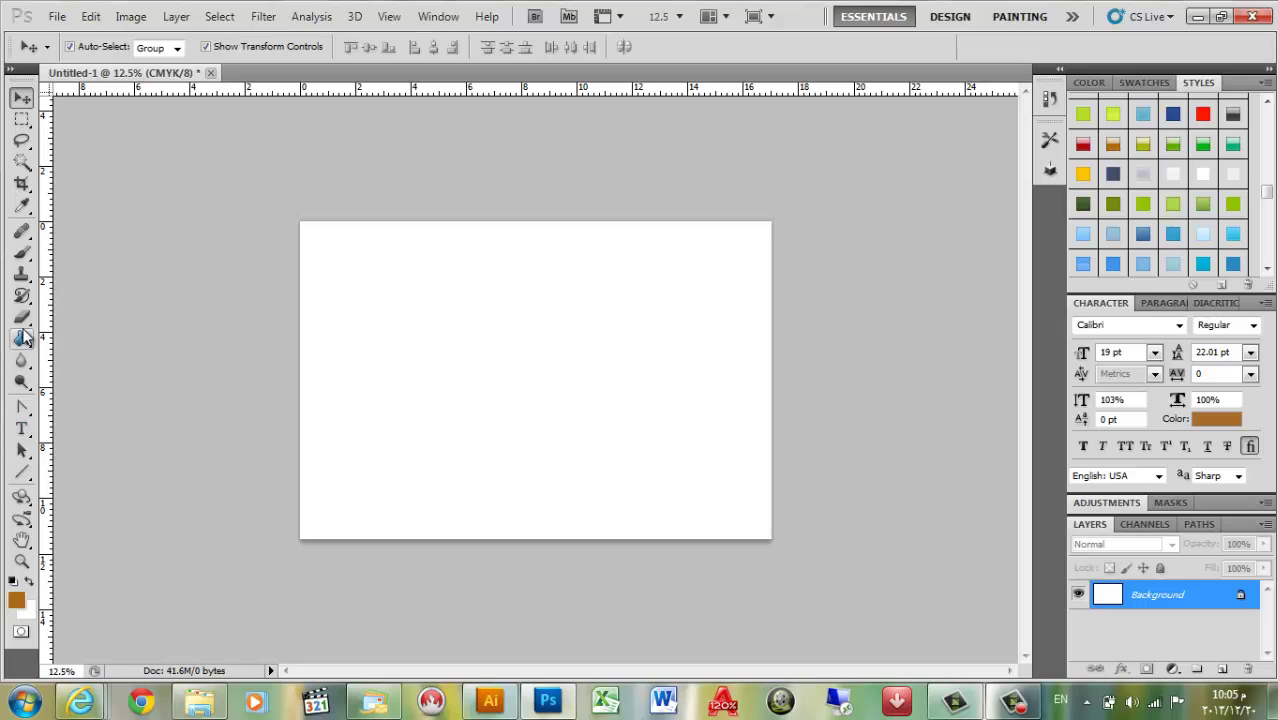
Browse the Line, Path Selection, Type, History Brush, Clone Stamp and Brush tools and the variants grouped with them
{"action": "left_click", "coordinate": [23, 473]}
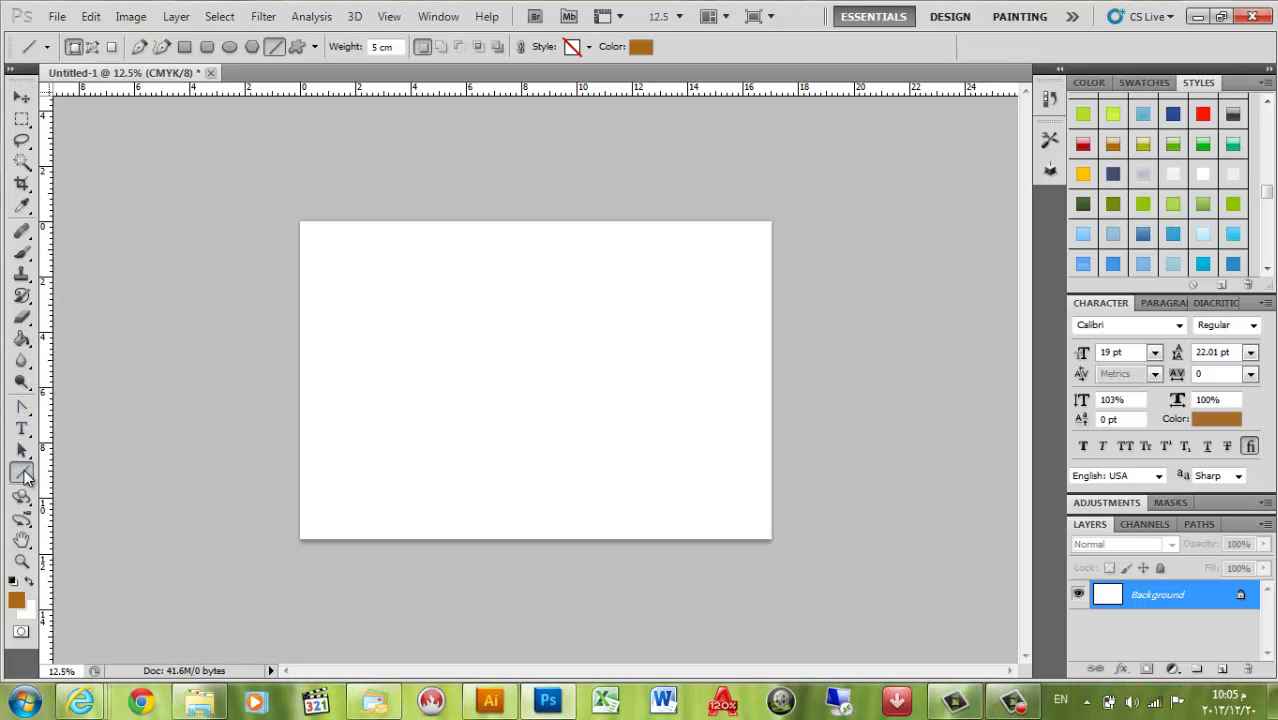
{"action": "left_click", "coordinate": [23, 451]}
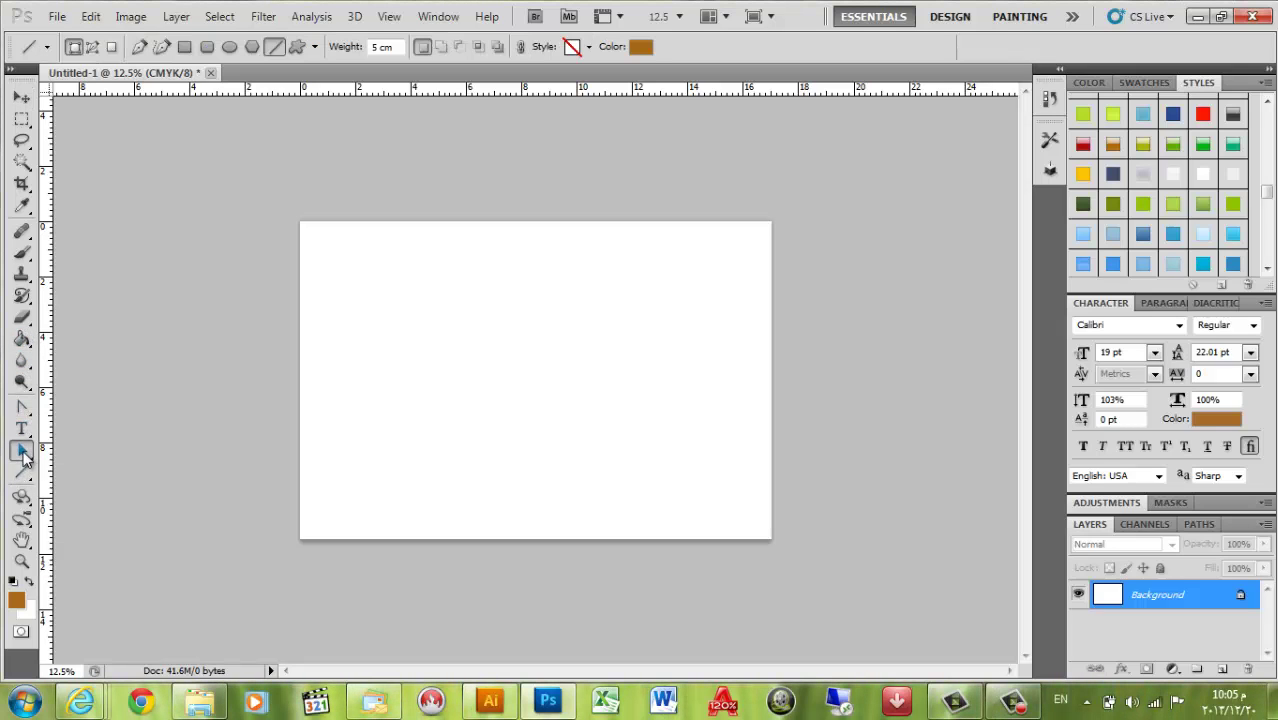
{"action": "left_click", "coordinate": [23, 428]}
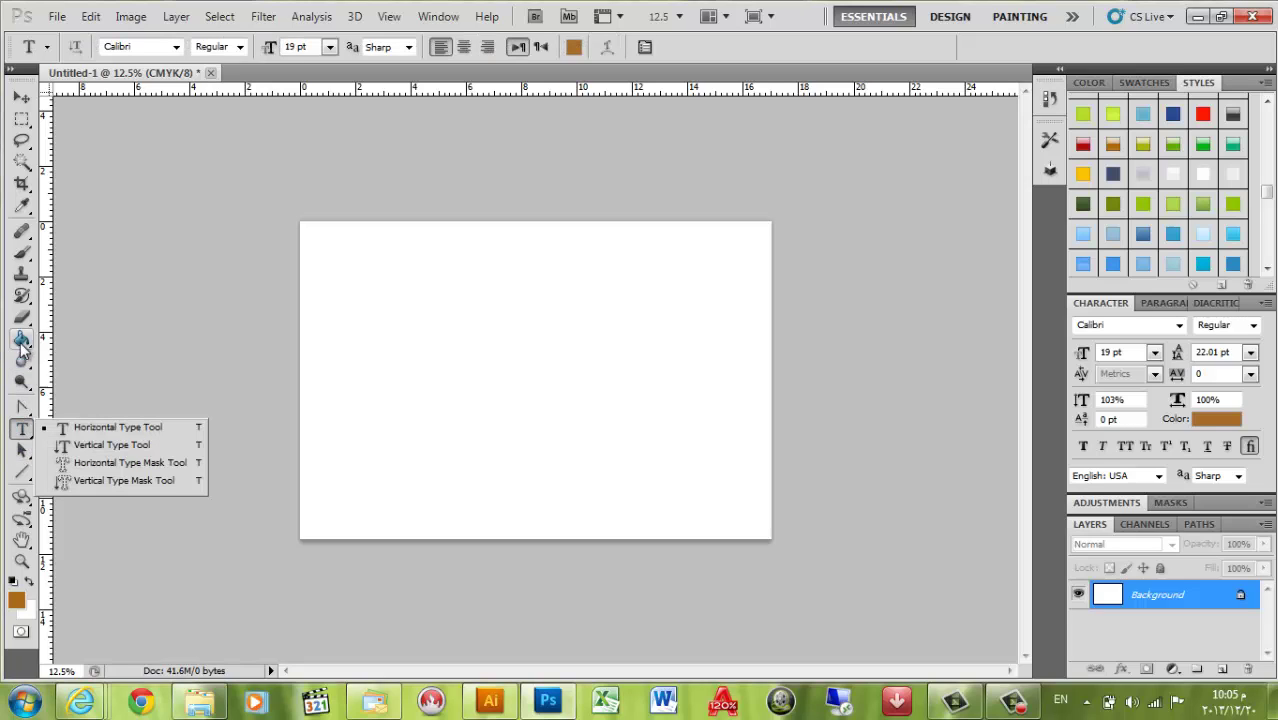
{"action": "left_click", "coordinate": [22, 296]}
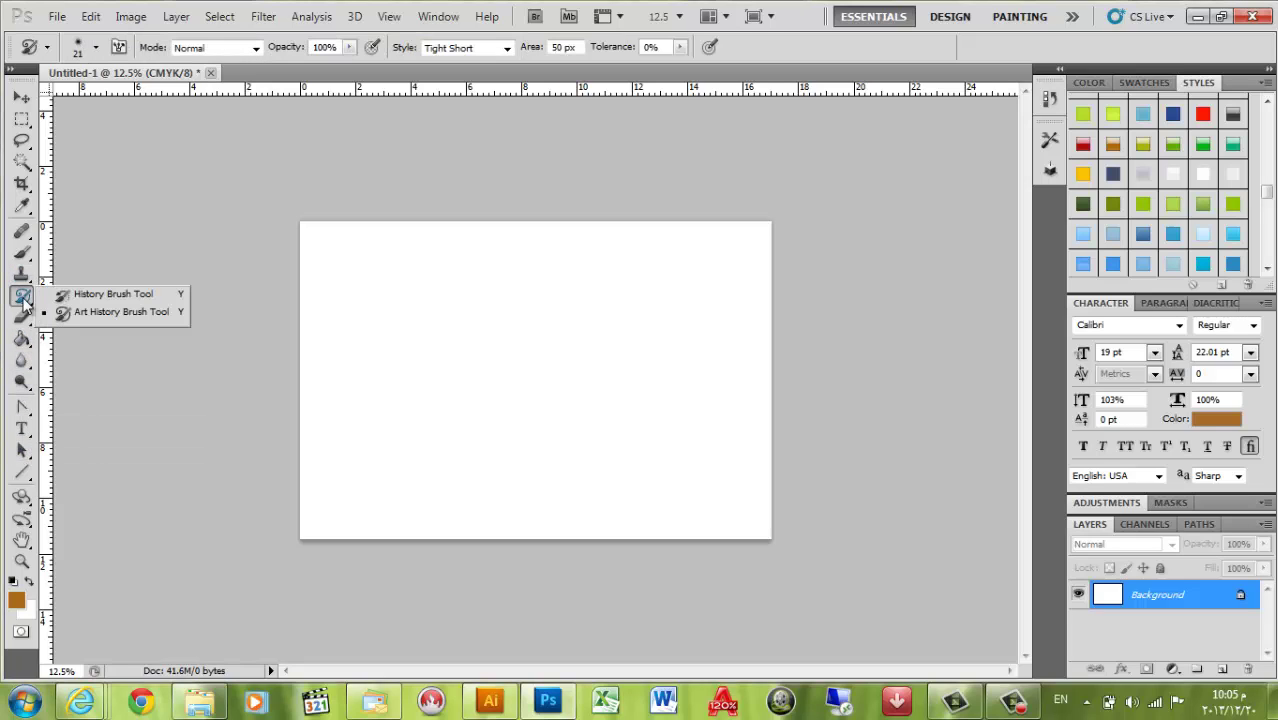
{"action": "left_click", "coordinate": [22, 274]}
{"action": "left_click", "coordinate": [22, 252]}
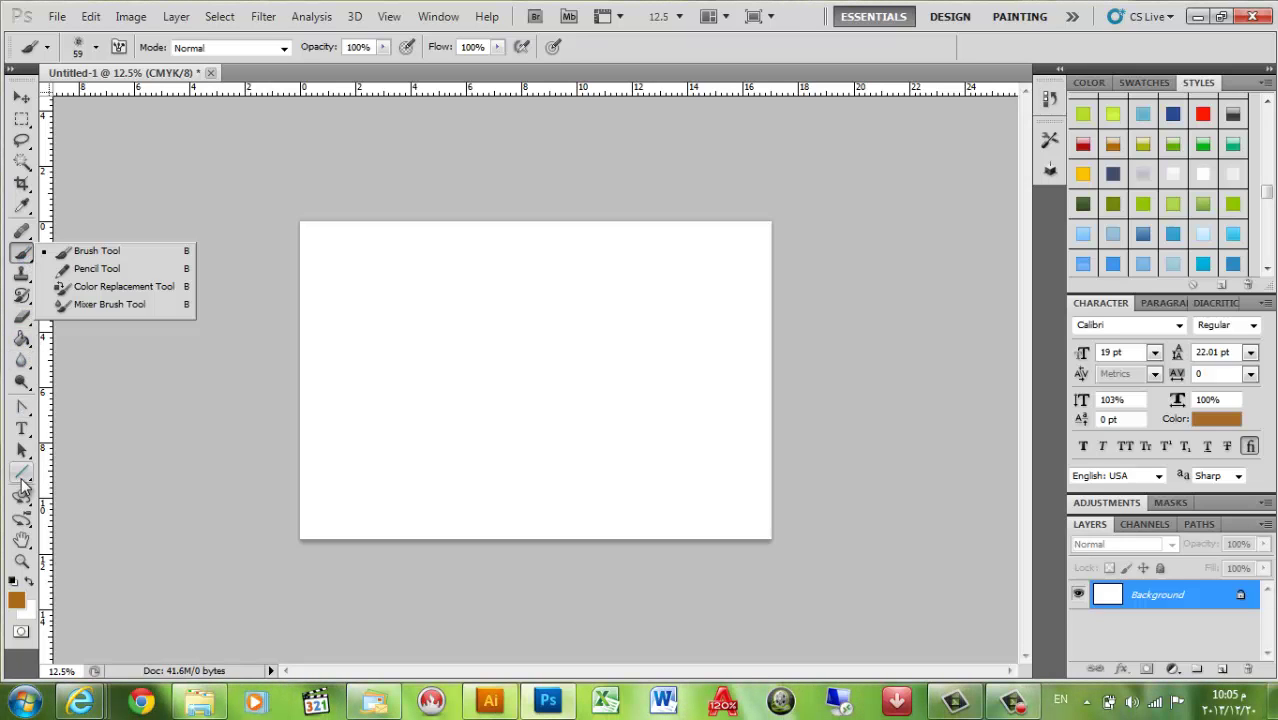
{"action": "left_click", "coordinate": [22, 474]}
{"action": "left_click", "coordinate": [23, 452]}
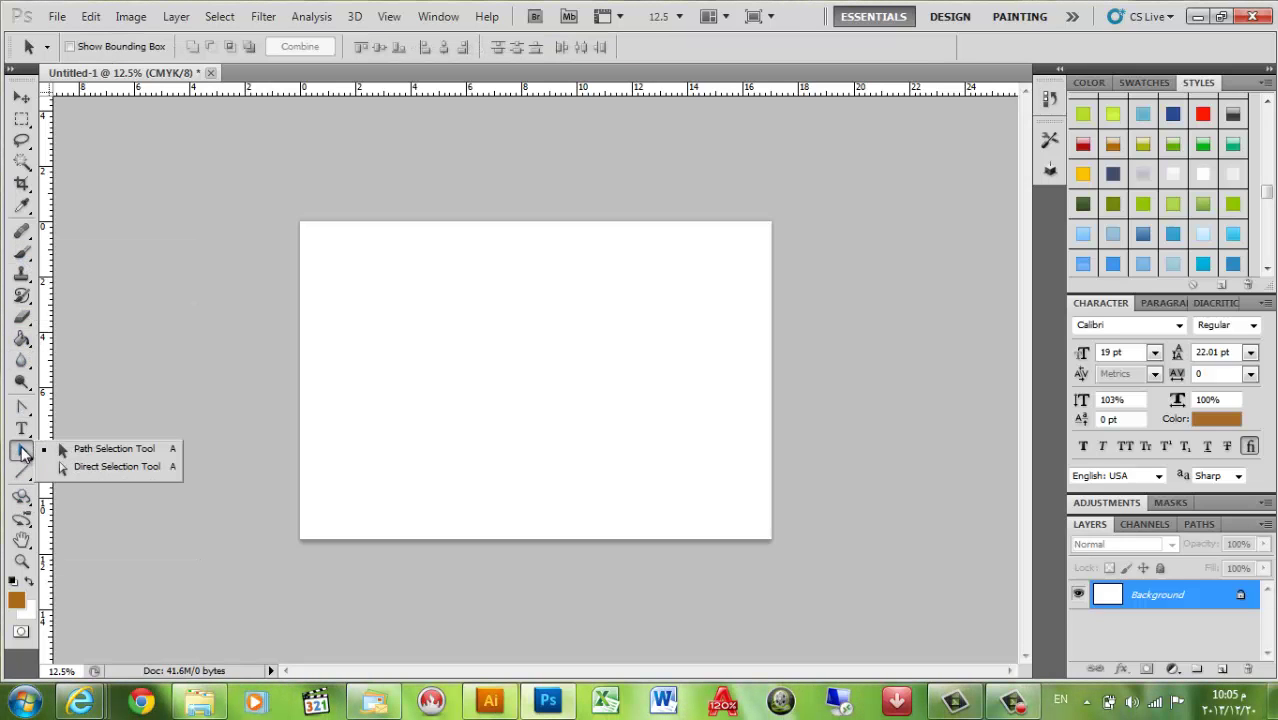
{"action": "left_click", "coordinate": [22, 428]}
With the Pen tool, draw a smooth wavy path across the upper part of the page, from beyond one side edge to beyond the other
{"action": "left_click", "coordinate": [22, 408]}
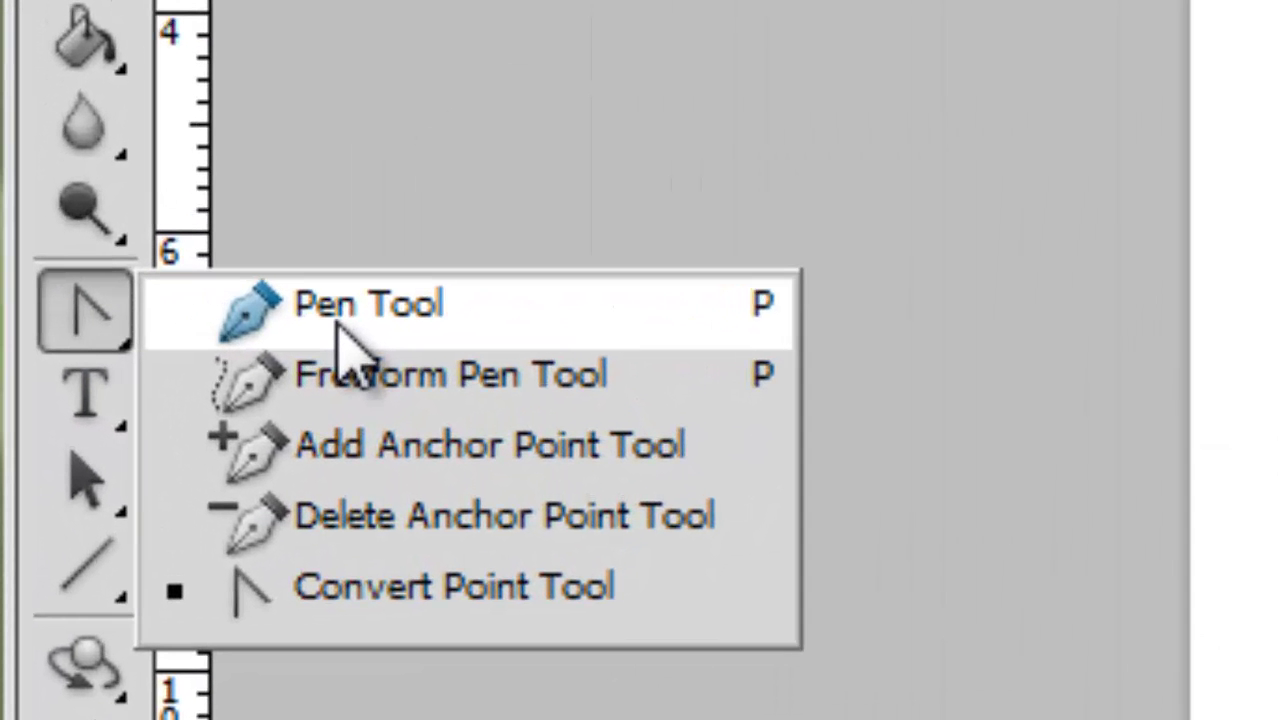
{"action": "left_click", "coordinate": [340, 325]}
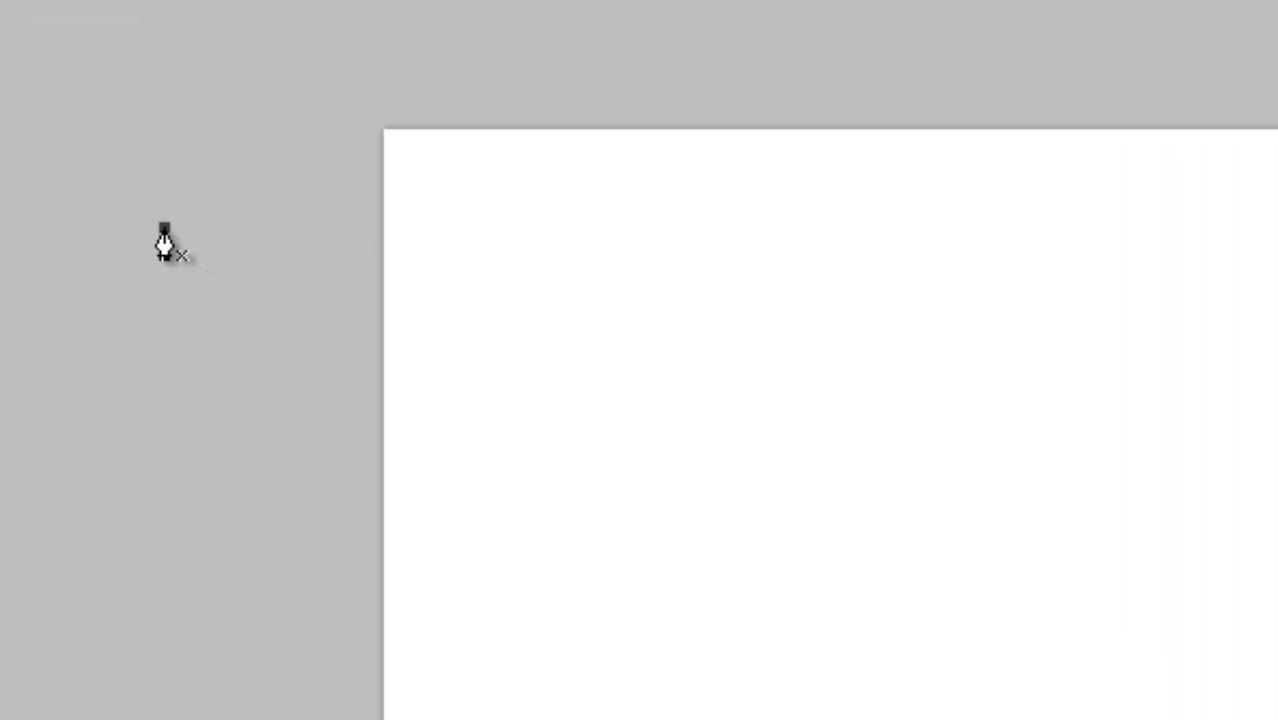
{"action": "left_click", "coordinate": [164, 227]}
{"action": "left_click", "coordinate": [600, 297]}
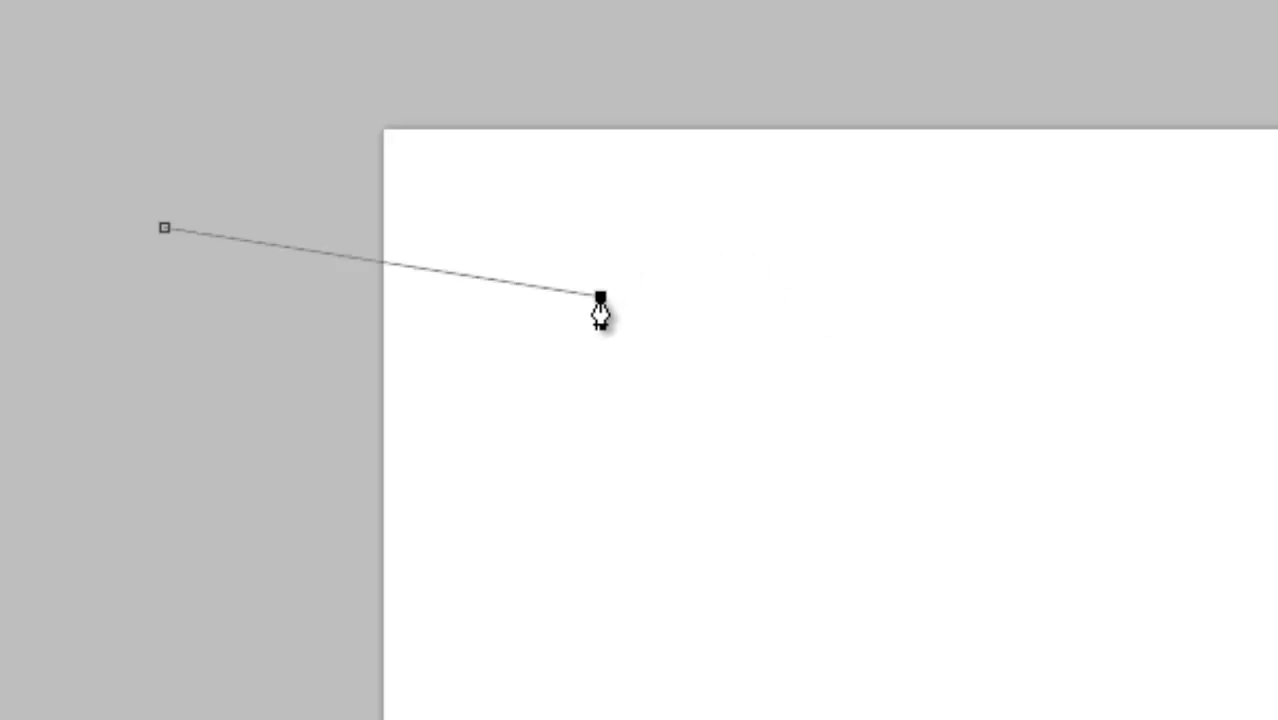
{"action": "left_click_drag", "start_coordinate": [600, 297], "coordinate": [845, 388]}
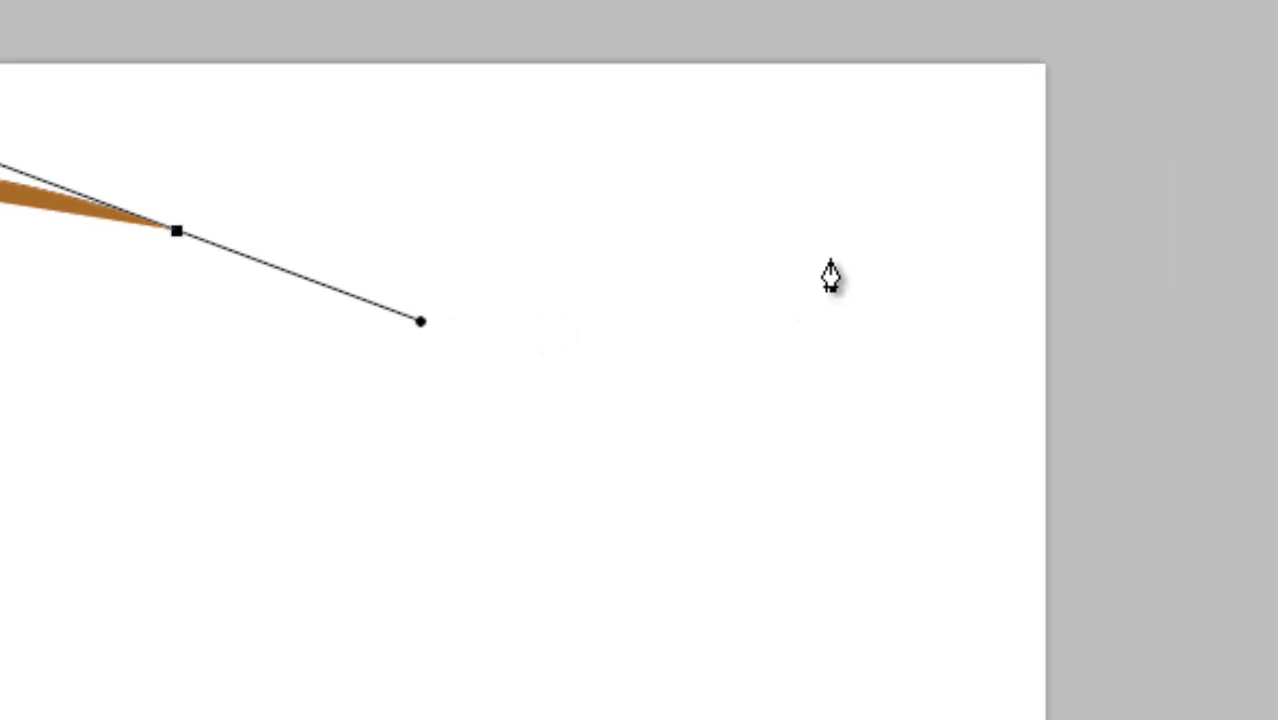
{"action": "left_click", "coordinate": [783, 226]}
{"action": "left_click_drag", "start_coordinate": [783, 232], "coordinate": [1035, 299]}
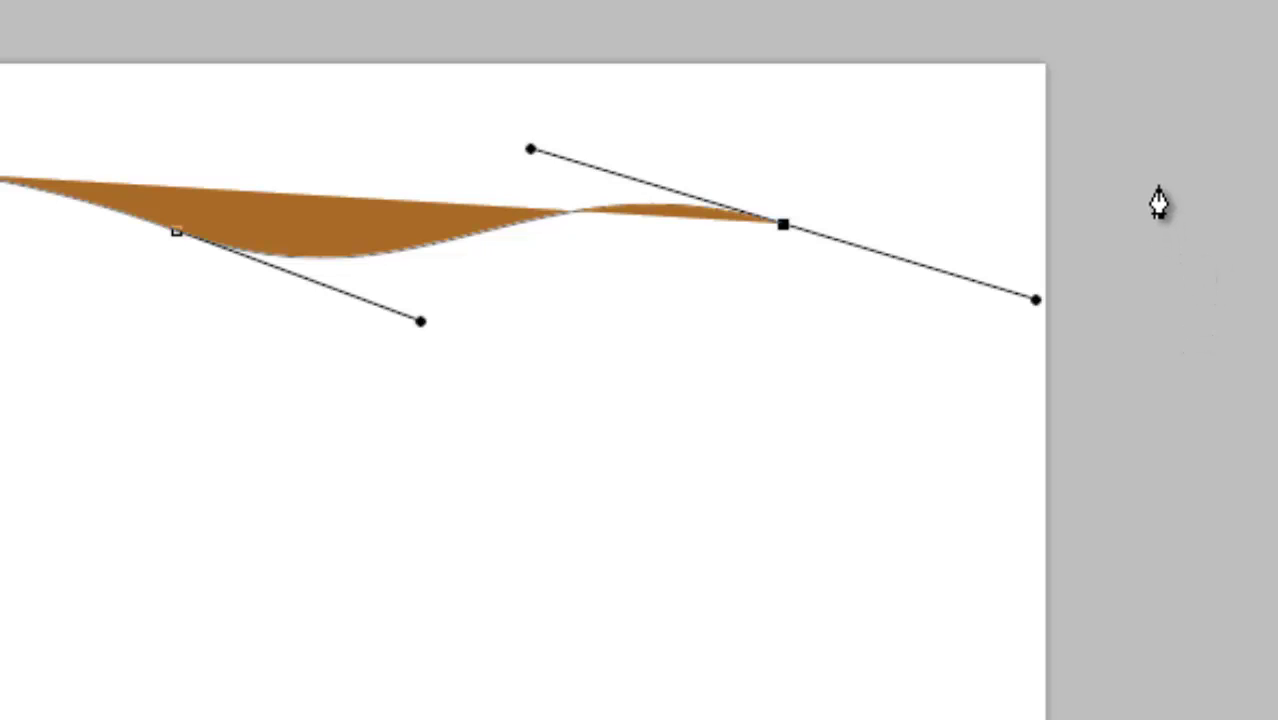
{"action": "left_click_drag", "start_coordinate": [1152, 181], "coordinate": [1195, 250]}
{"action": "left_click_drag", "start_coordinate": [1210, 307], "coordinate": [1265, 2]}
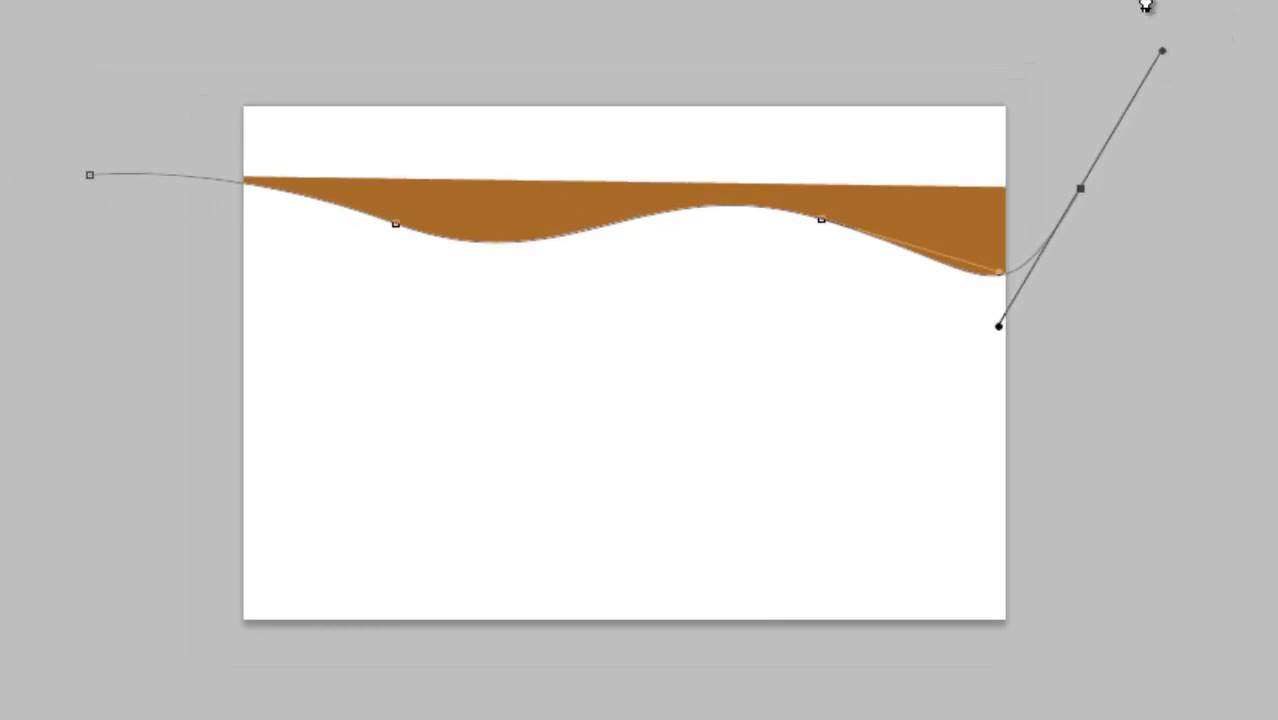
Route the wavy path back around above the page and close it at its starting point to complete the filled header shape
{"action": "left_click_drag", "start_coordinate": [1145, 4], "coordinate": [733, 0]}
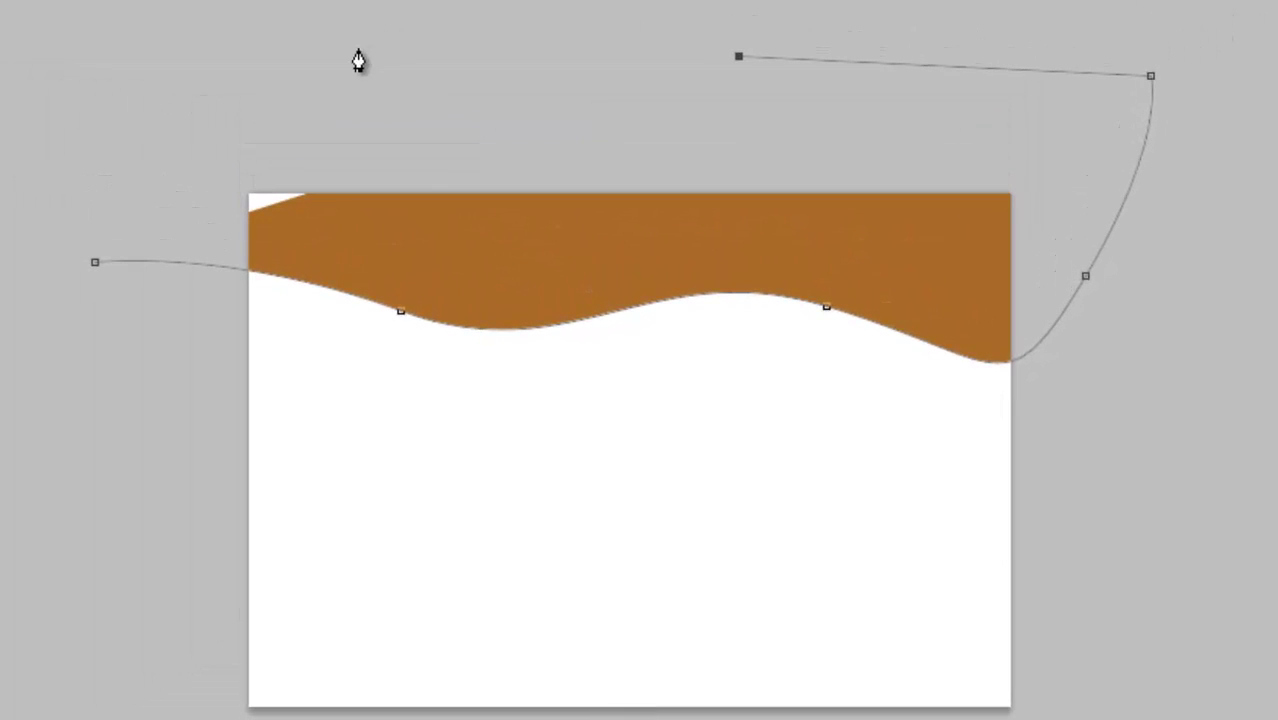
{"action": "left_click", "coordinate": [355, 45]}
{"action": "left_click", "coordinate": [163, 105]}
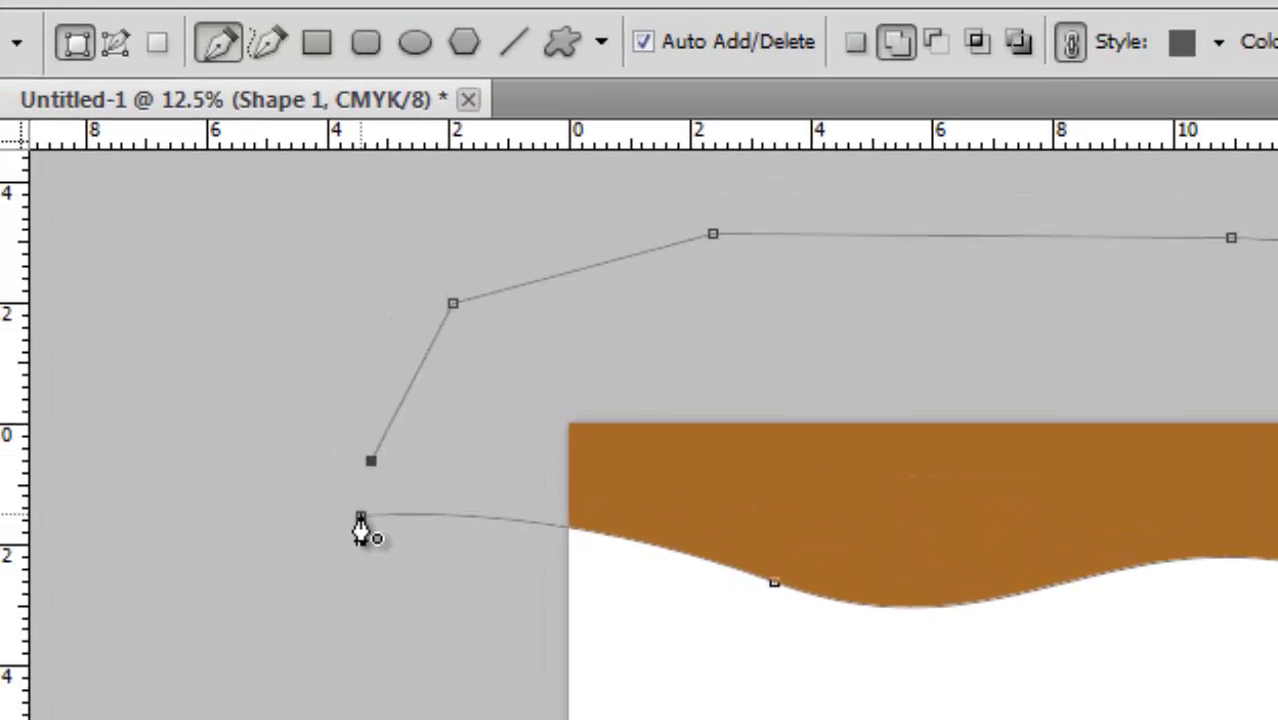
{"action": "left_click", "coordinate": [95, 262]}
{"action": "left_click", "coordinate": [55, 243]}
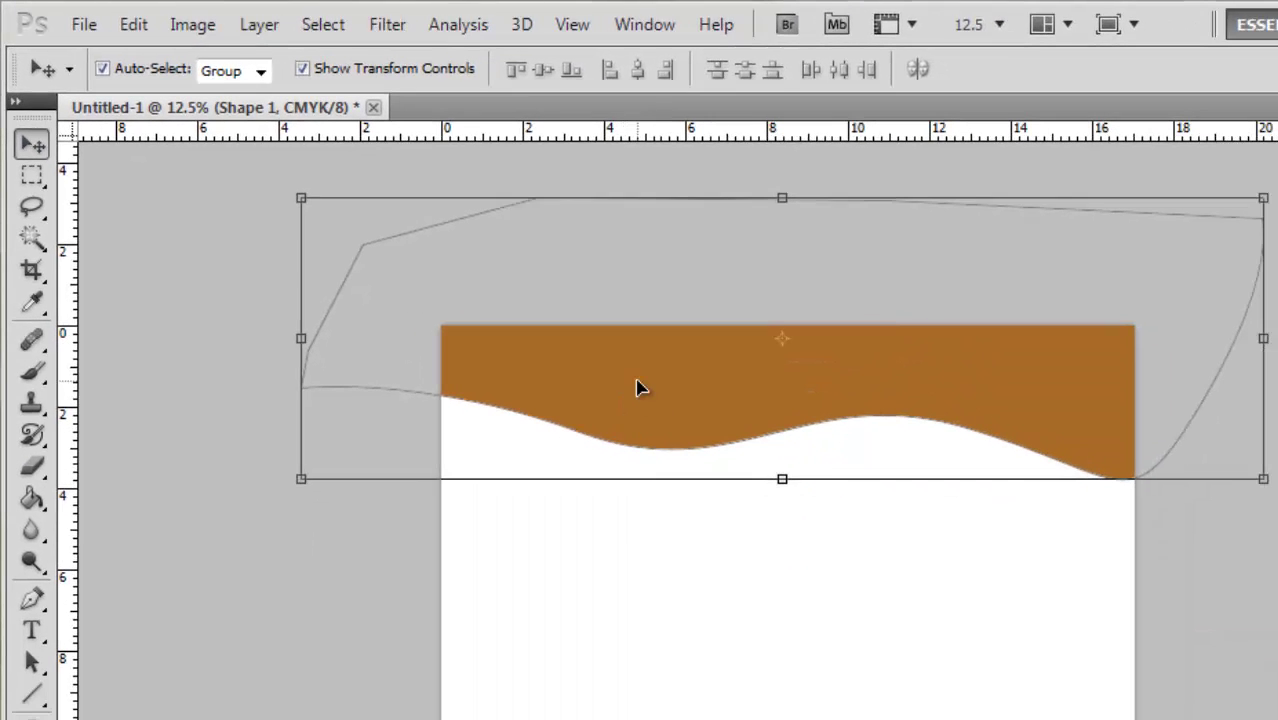
Move the wavy shape slightly down and rotate it a few degrees counter-clockwise
{"action": "left_click_drag", "start_coordinate": [662, 397], "coordinate": [650, 427]}
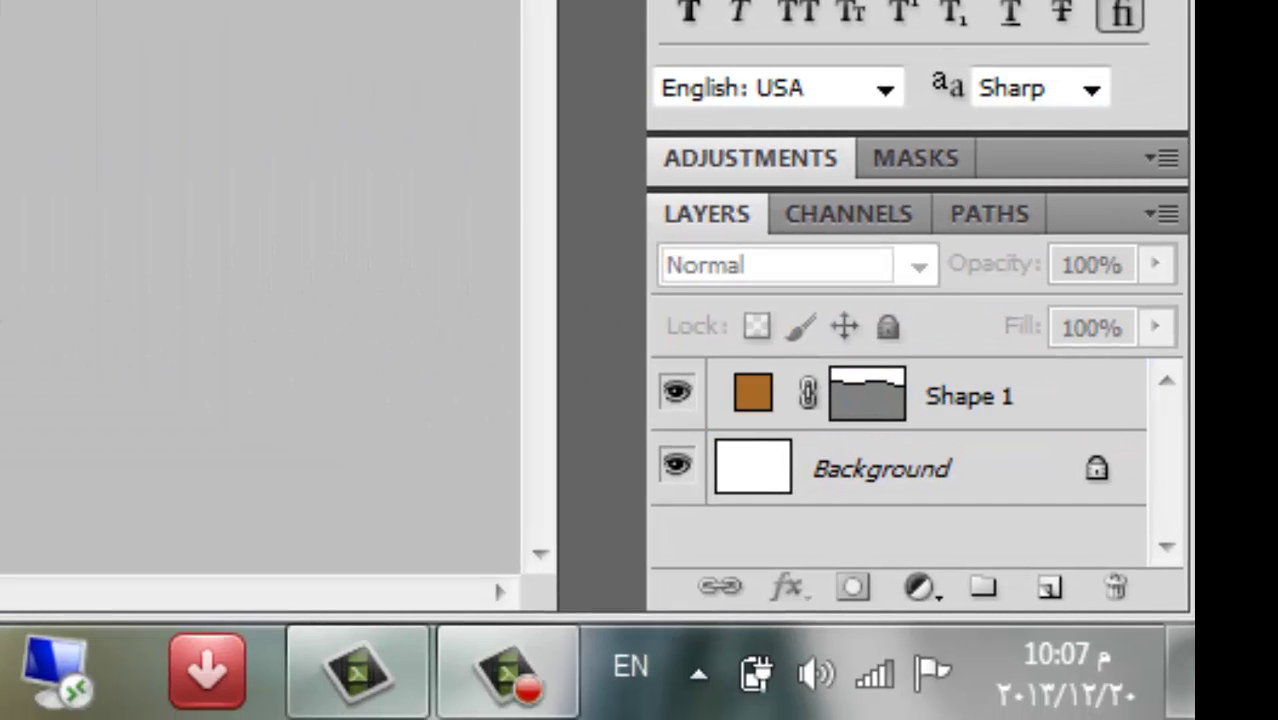
{"action": "key", "text": "Return"}
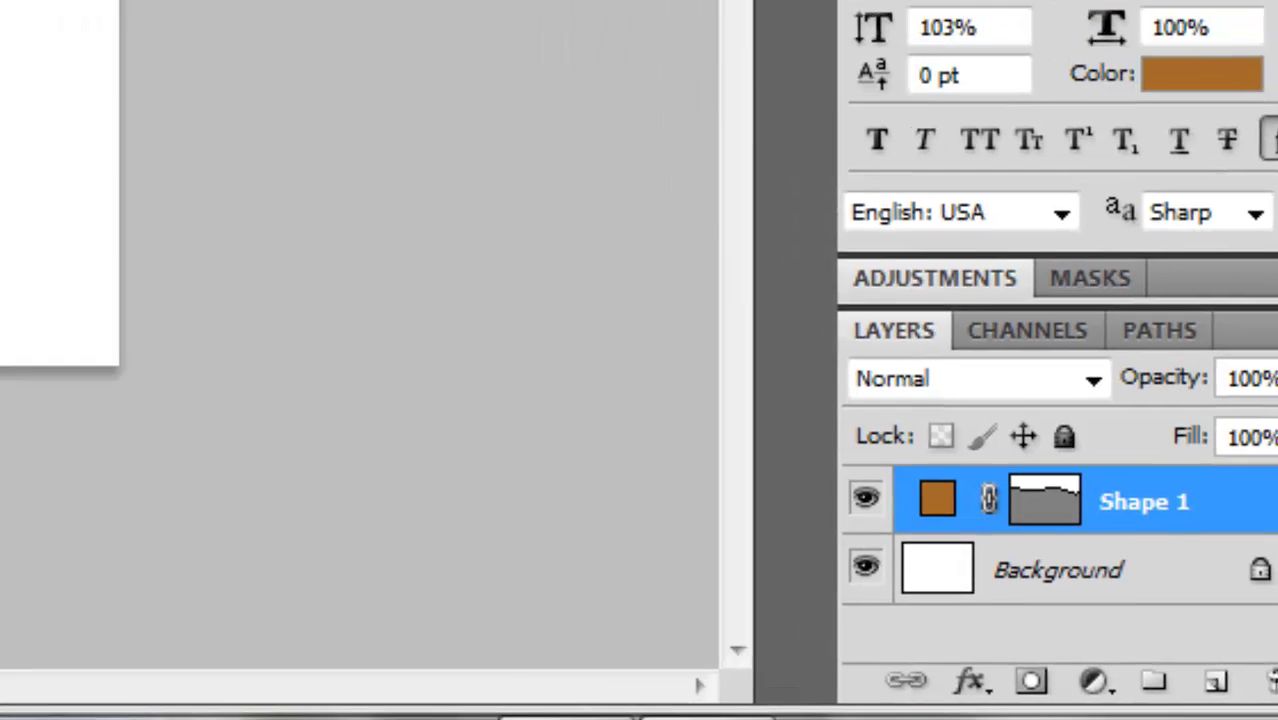
{"action": "key", "text": "ctrl+t"}
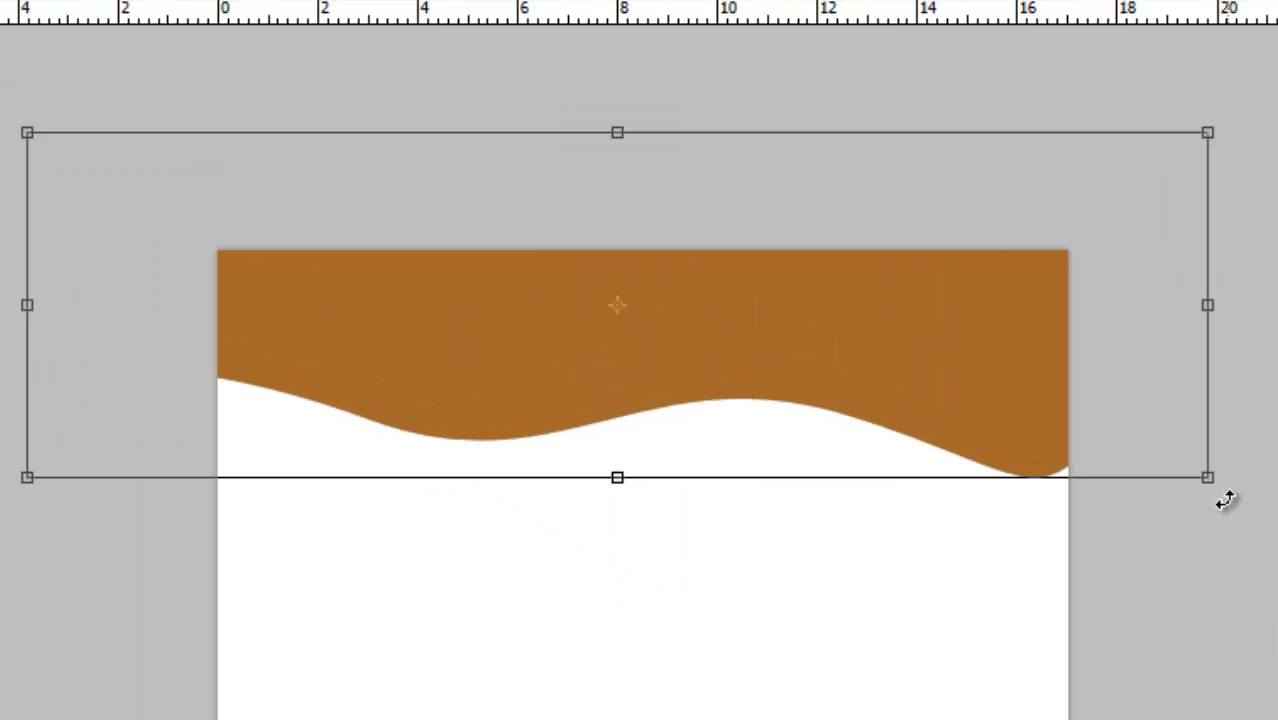
{"action": "left_click_drag", "start_coordinate": [1225, 502], "coordinate": [1241, 427]}
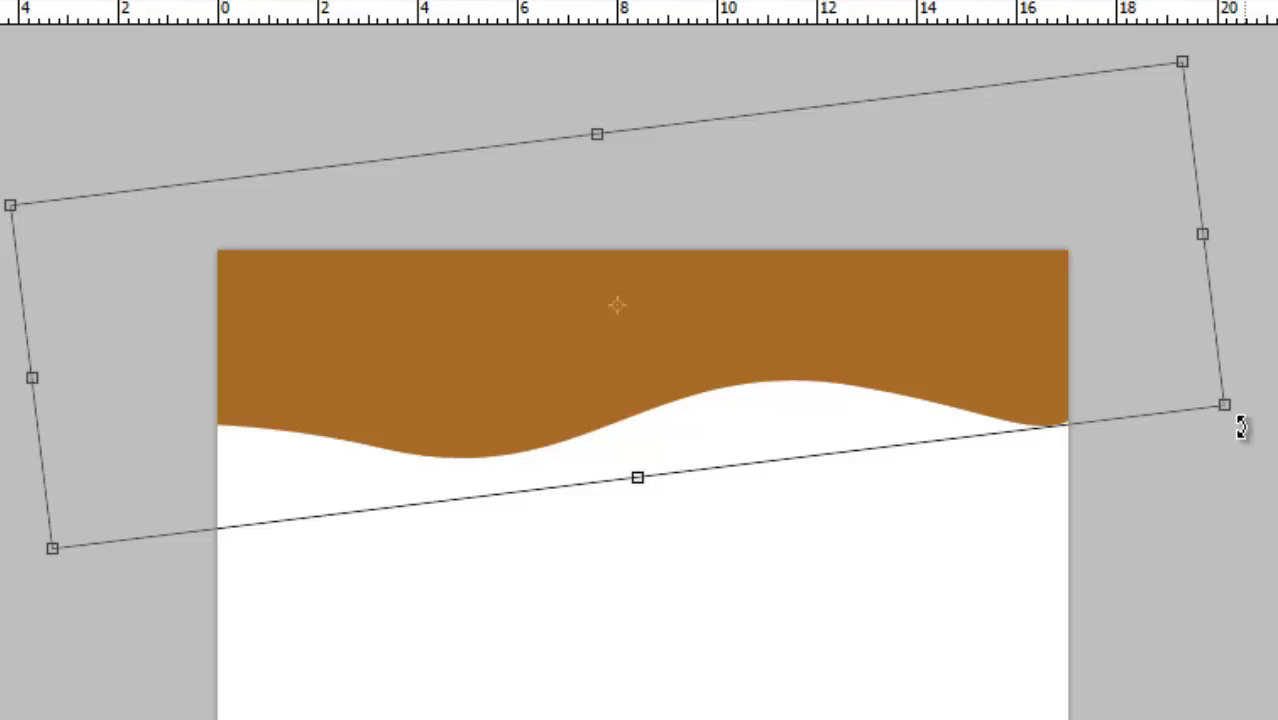
{"action": "key", "text": "Escape"}
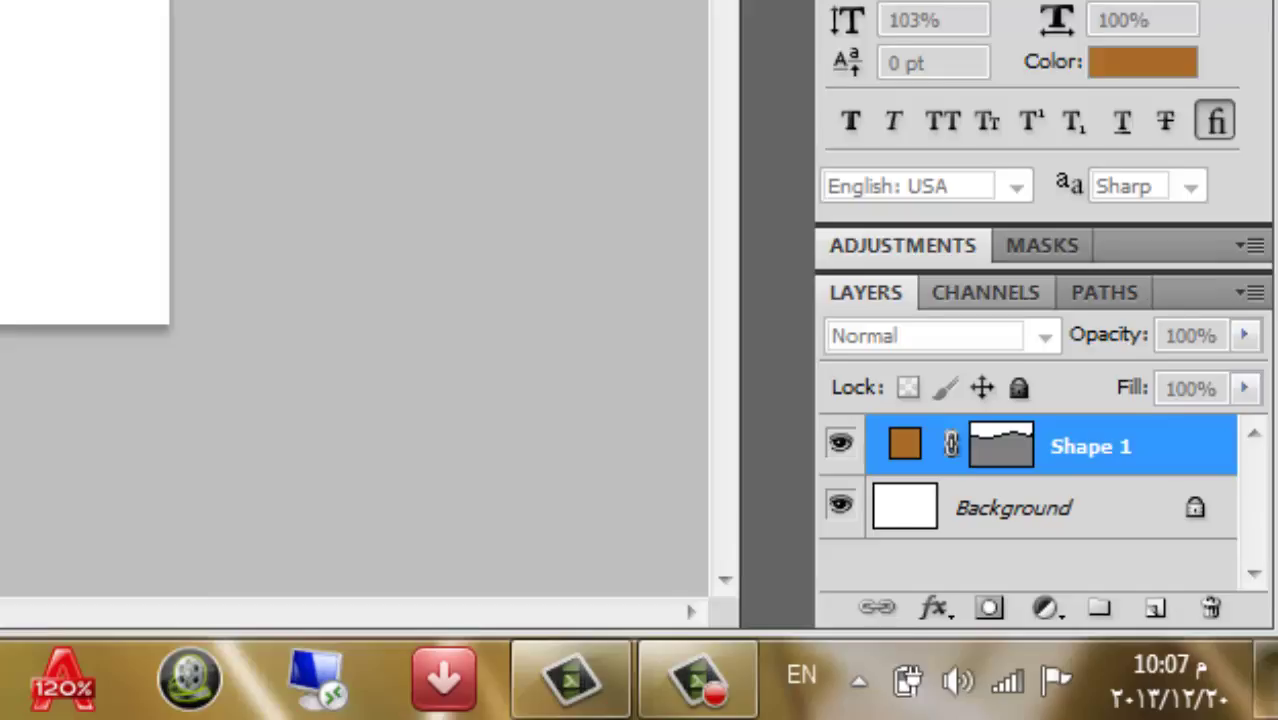
Add a Gradient Overlay layer style to Shape 1 and move the style dialog clear of the artwork
{"action": "double_click", "coordinate": [1141, 342]}
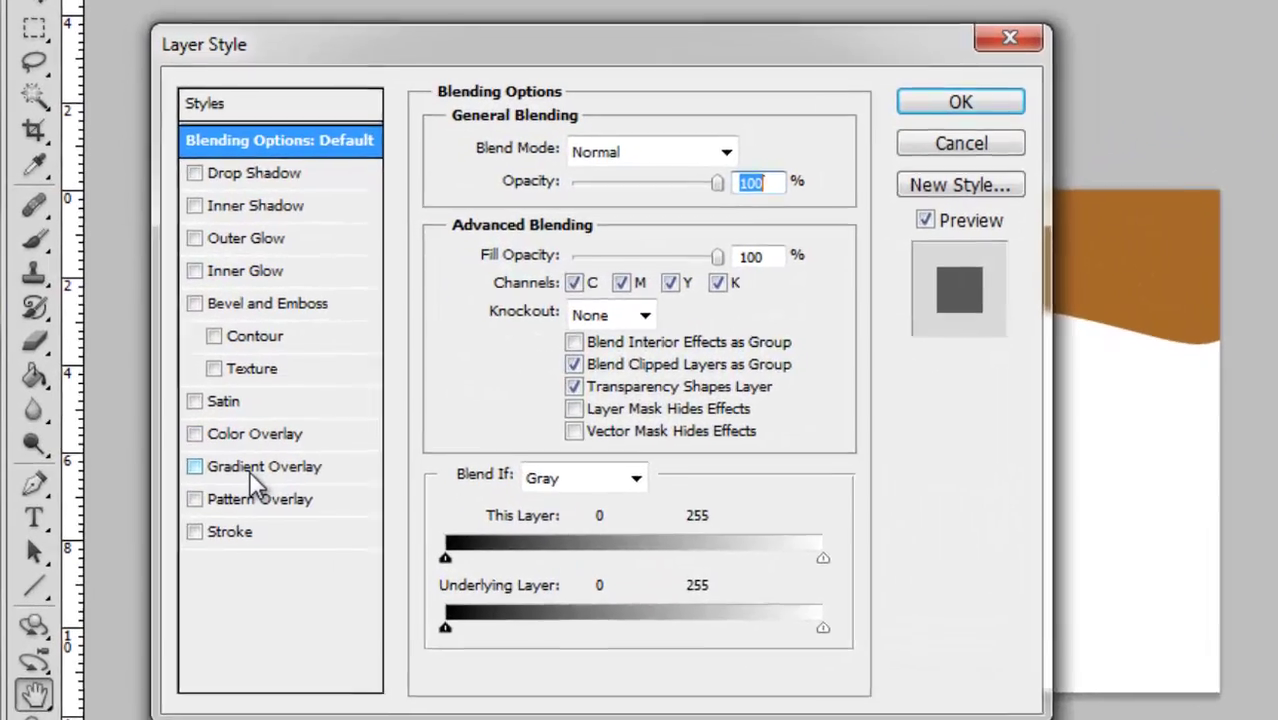
{"action": "left_click", "coordinate": [158, 398]}
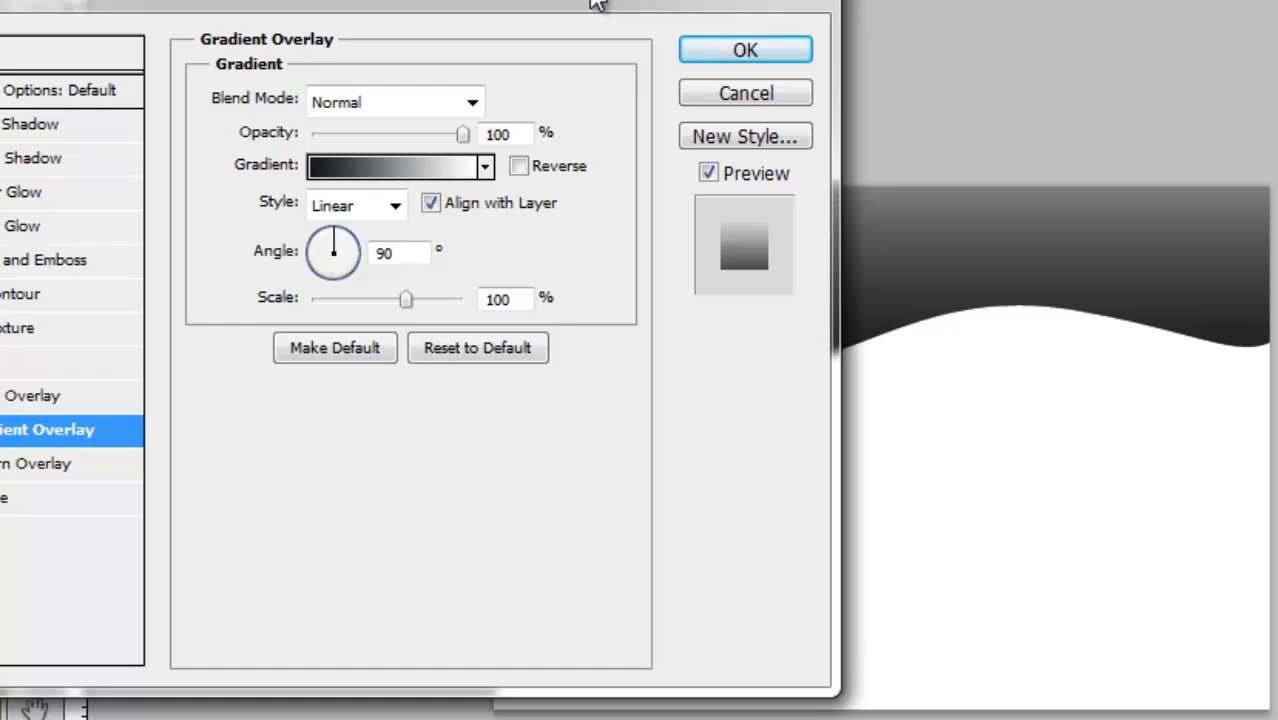
{"action": "left_click_drag", "start_coordinate": [597, 5], "coordinate": [955, 593]}
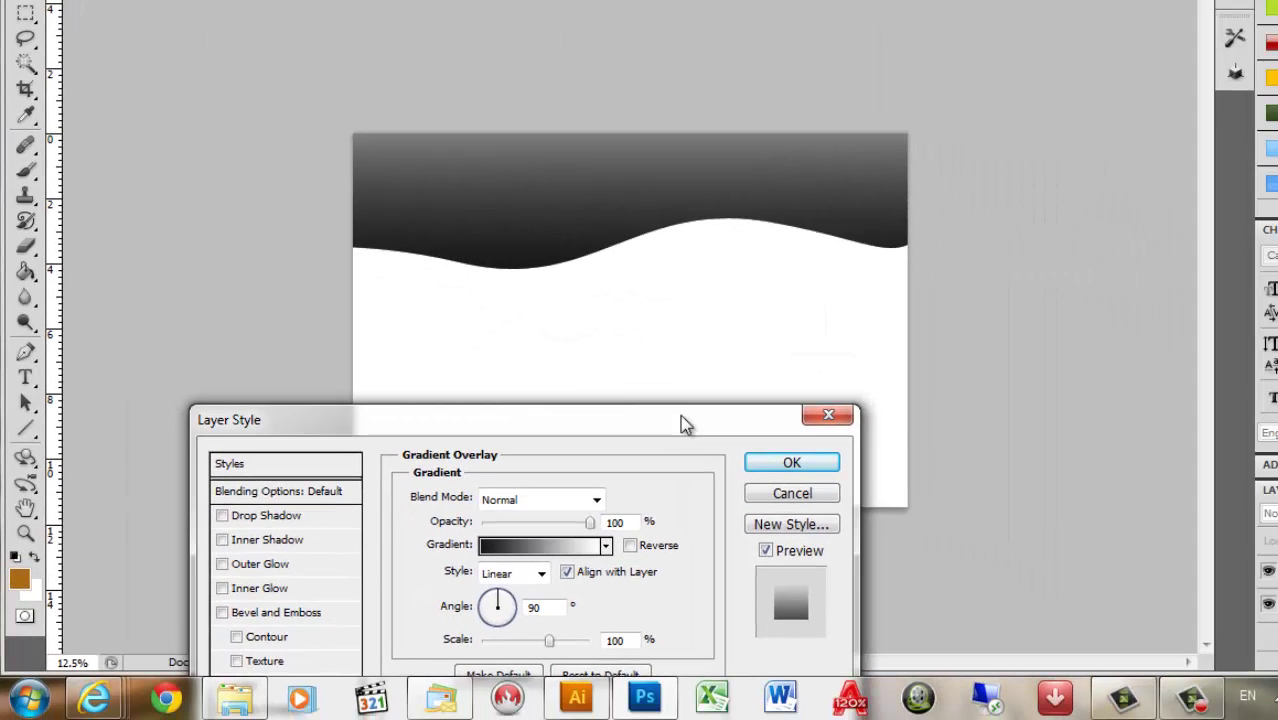
{"action": "left_click_drag", "start_coordinate": [683, 424], "coordinate": [1272, 37]}
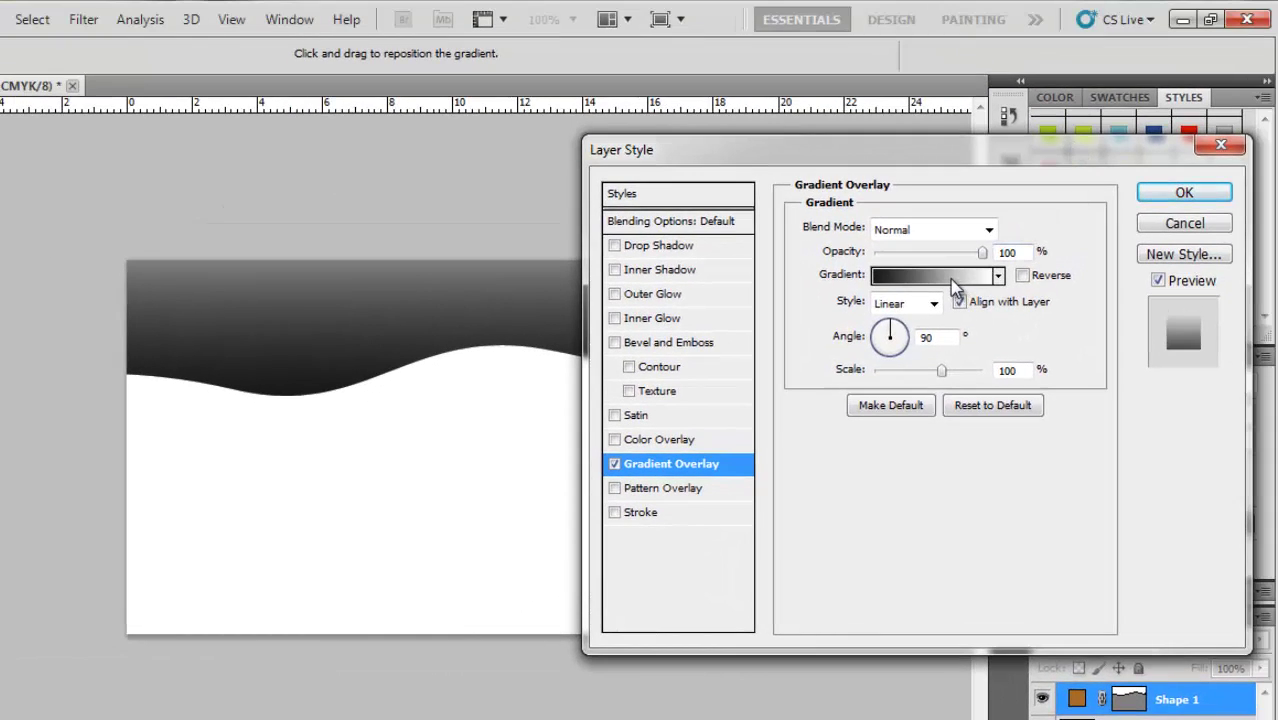
Edit the overlay gradient and set its starting colour stop to dark blue #024967
{"action": "left_click", "coordinate": [953, 280]}
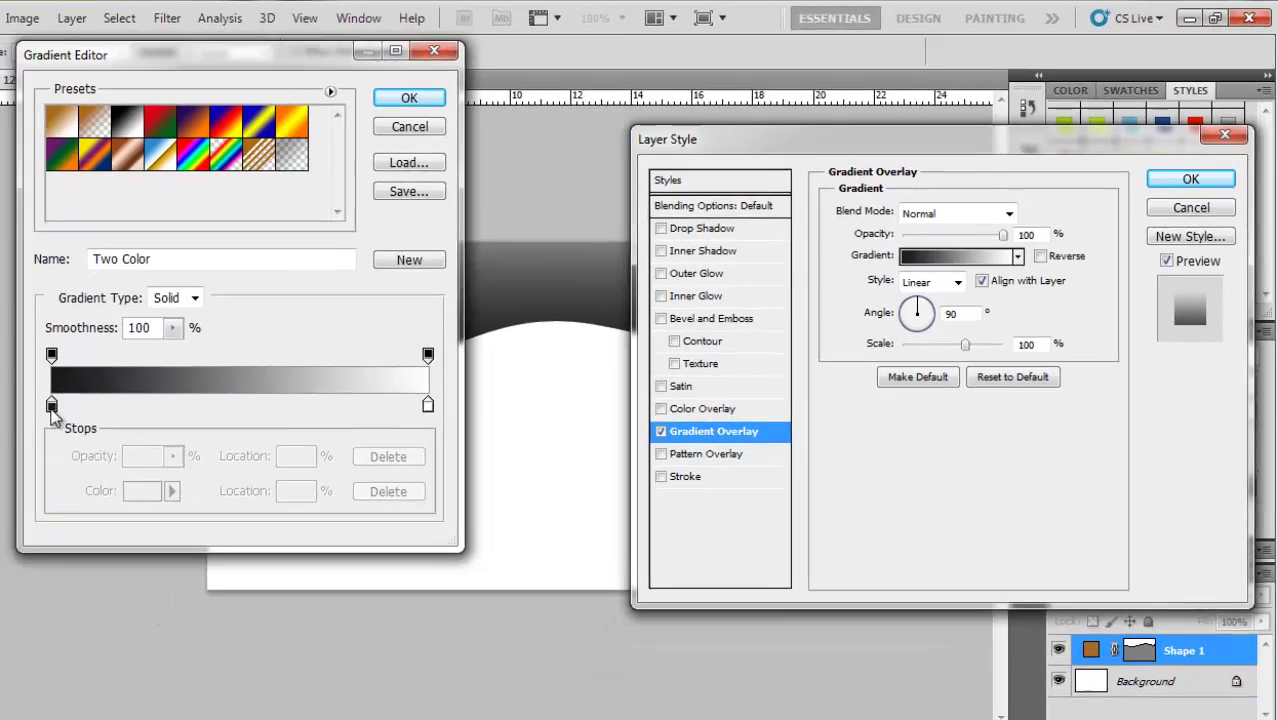
{"action": "left_click", "coordinate": [157, 370]}
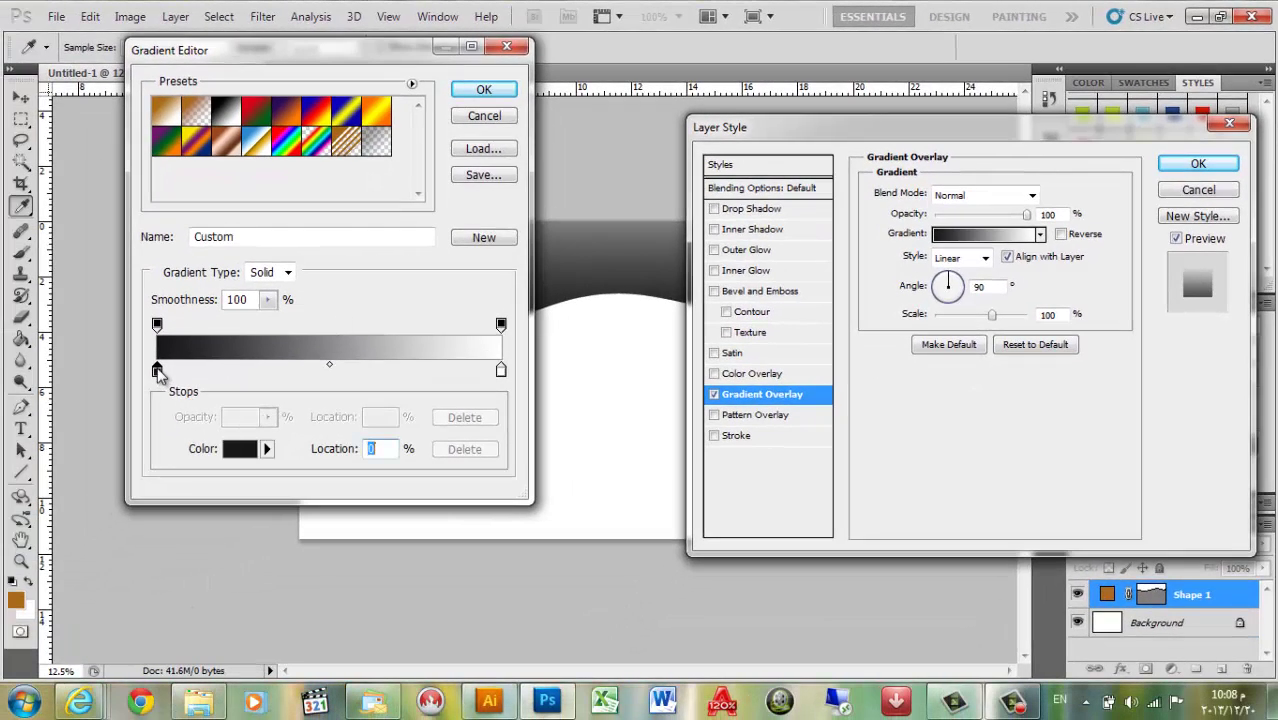
{"action": "double_click", "coordinate": [157, 370]}
{"action": "left_click", "coordinate": [519, 359]}
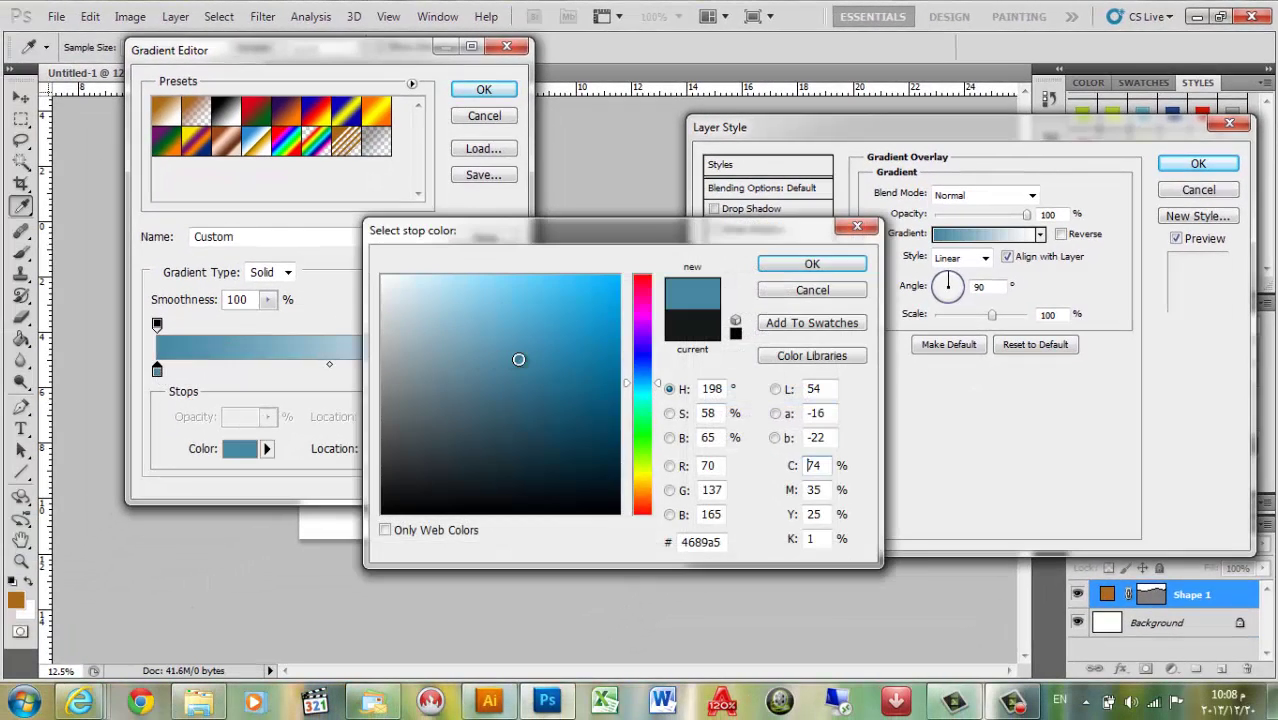
{"action": "left_click", "coordinate": [614, 416]}
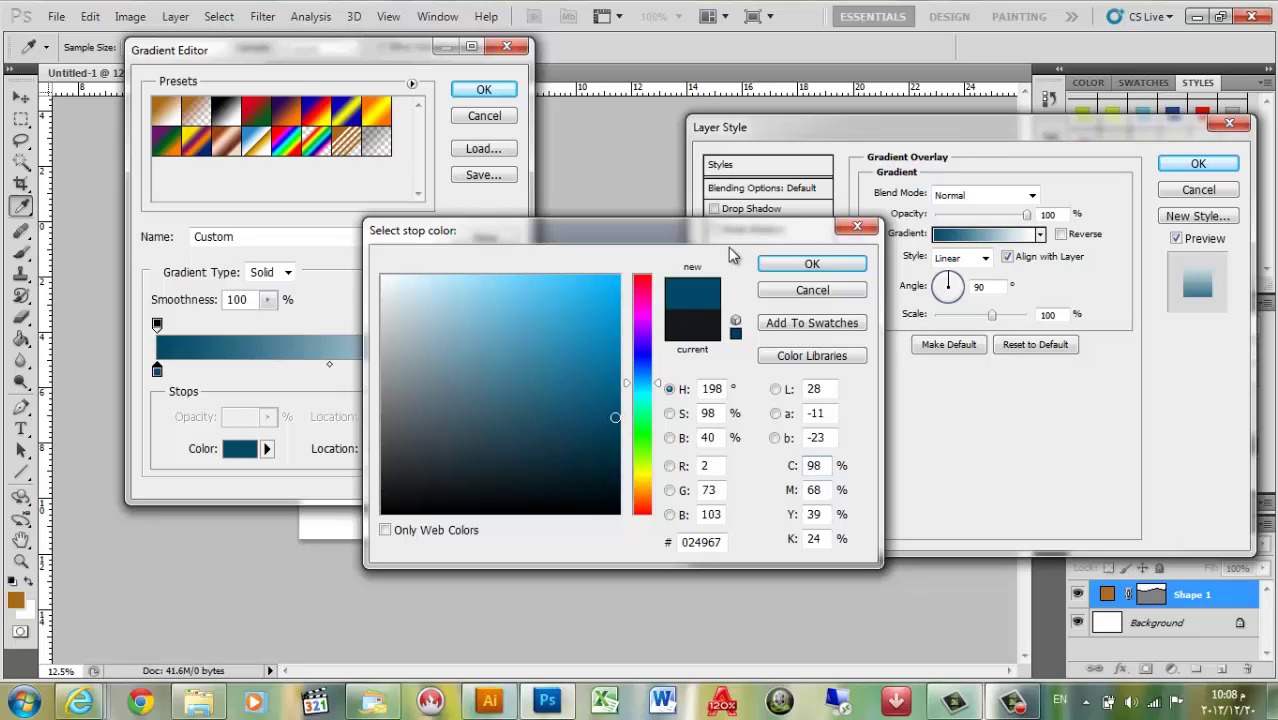
{"action": "left_click", "coordinate": [776, 265]}
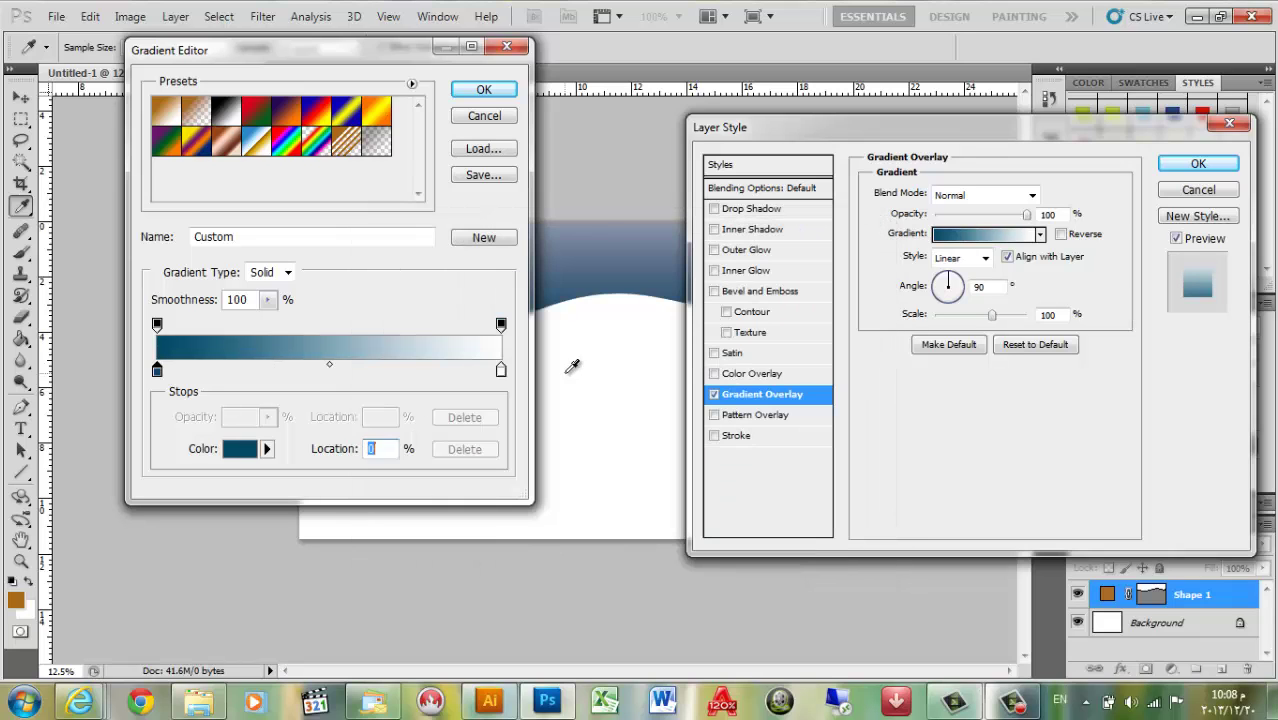
Set the gradient's end colour stop to a light blue and shift the colour midpoint to 34%
{"action": "left_click", "coordinate": [501, 371]}
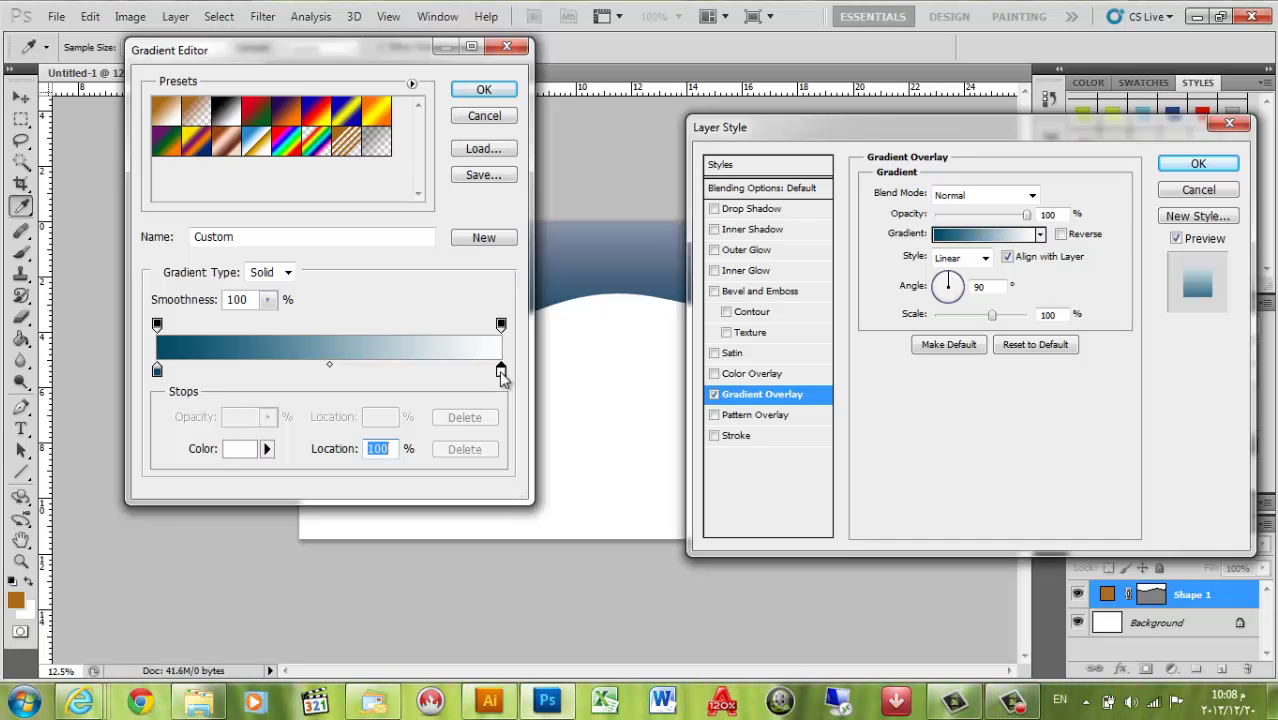
{"action": "double_click", "coordinate": [501, 372]}
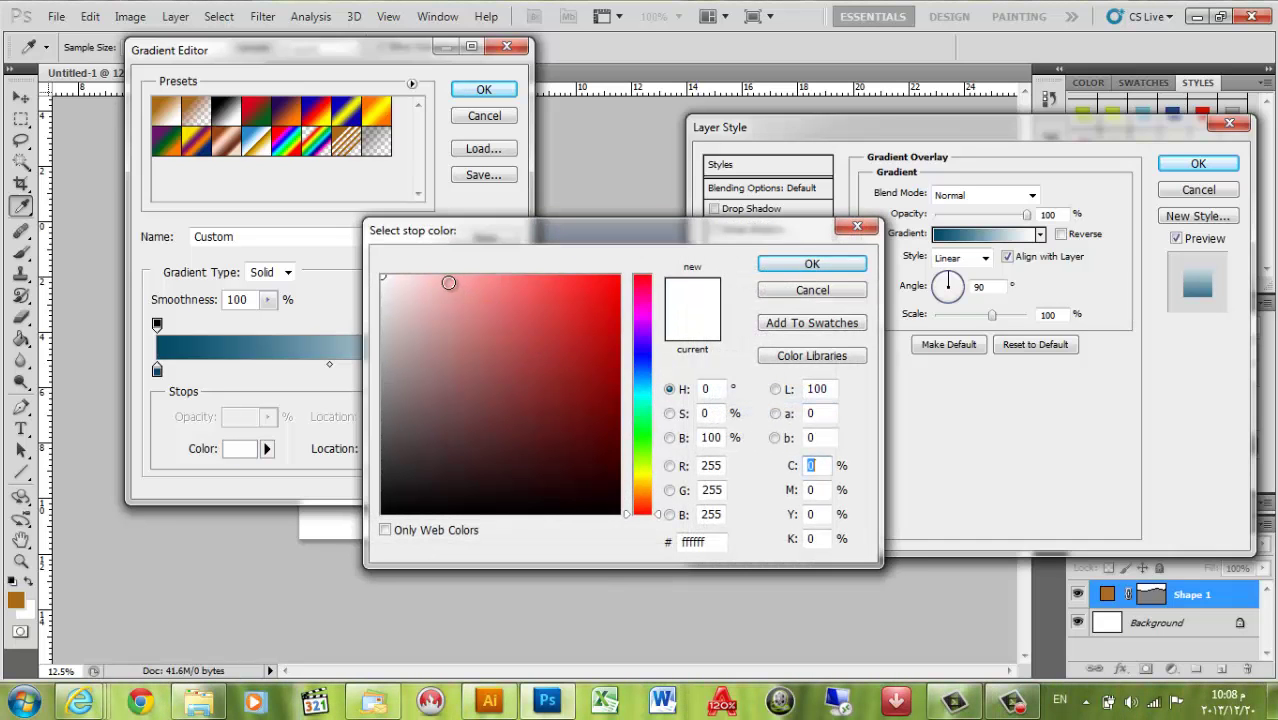
{"action": "left_click", "coordinate": [448, 283]}
{"action": "left_click", "coordinate": [648, 361]}
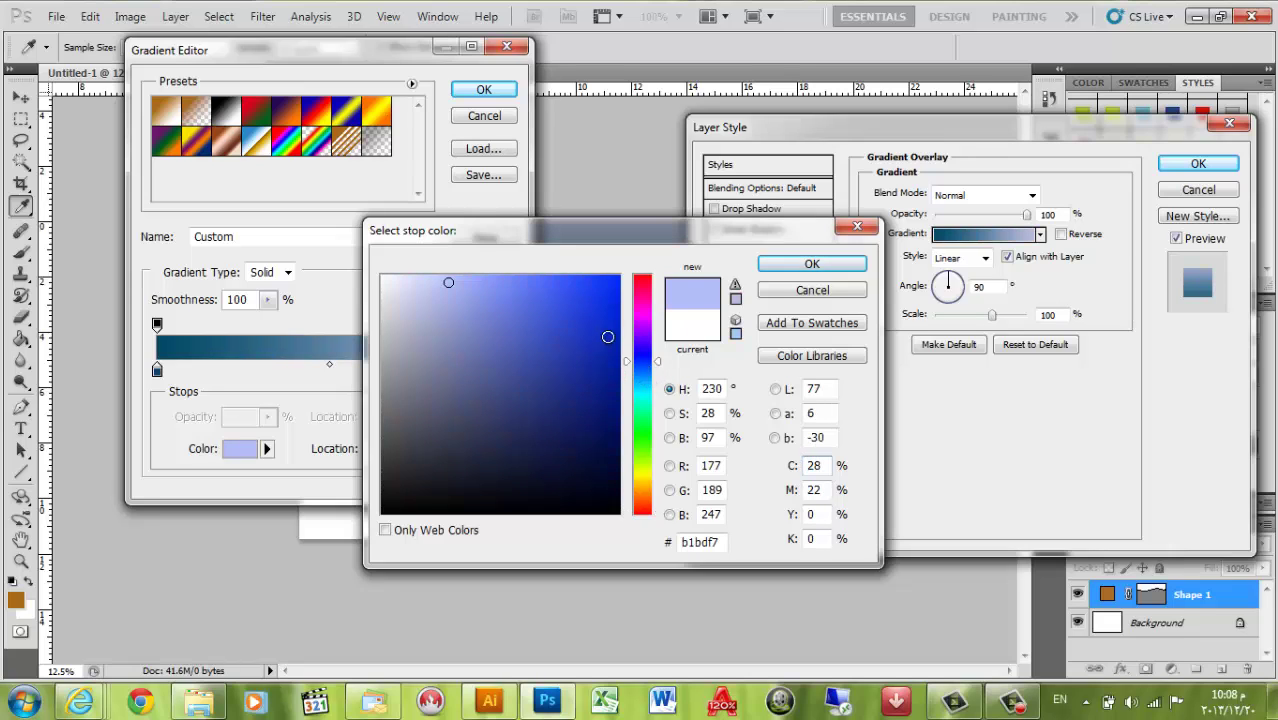
{"action": "left_click_drag", "start_coordinate": [648, 383], "coordinate": [633, 376]}
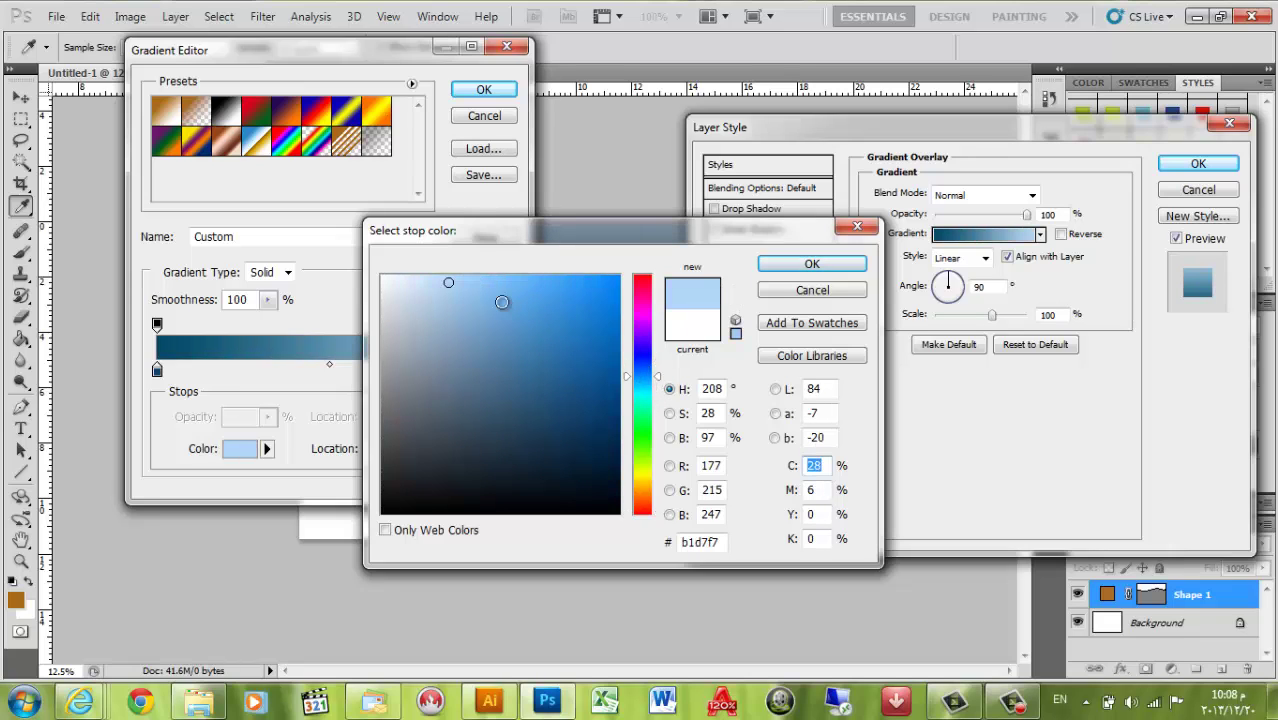
{"action": "left_click", "coordinate": [486, 306]}
{"action": "left_click", "coordinate": [779, 263]}
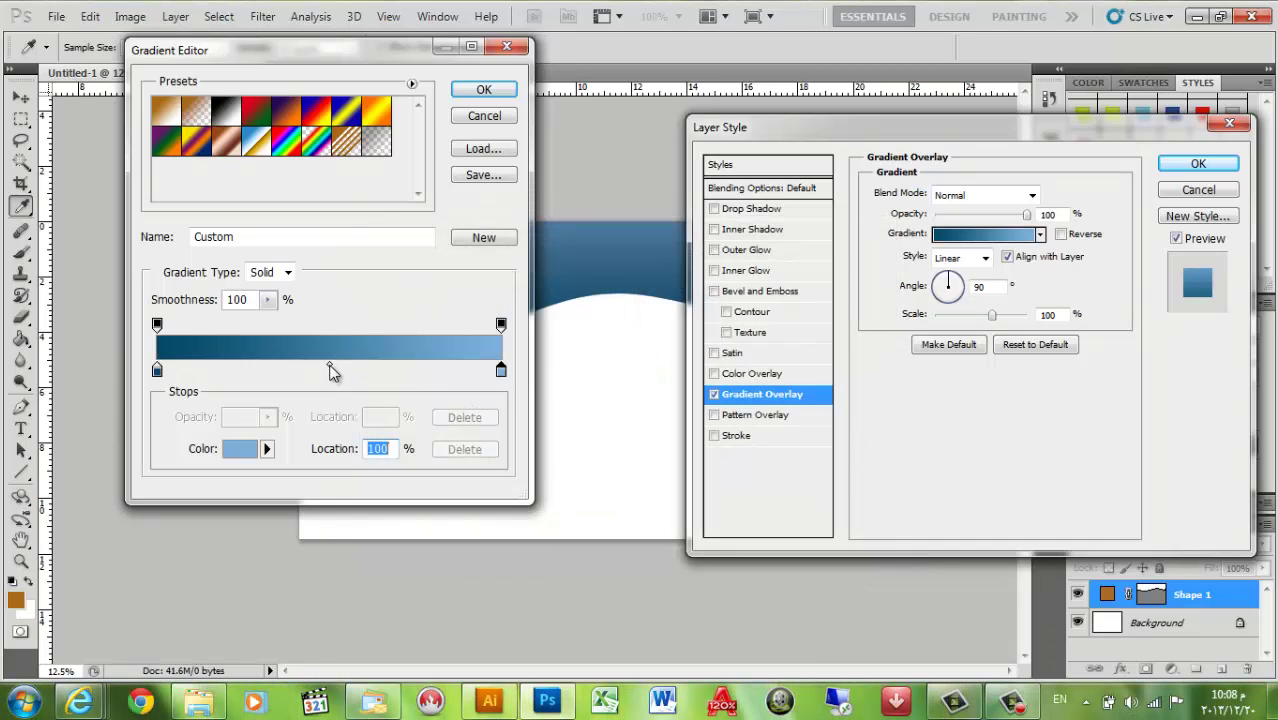
{"action": "left_click_drag", "start_coordinate": [331, 368], "coordinate": [279, 369]}
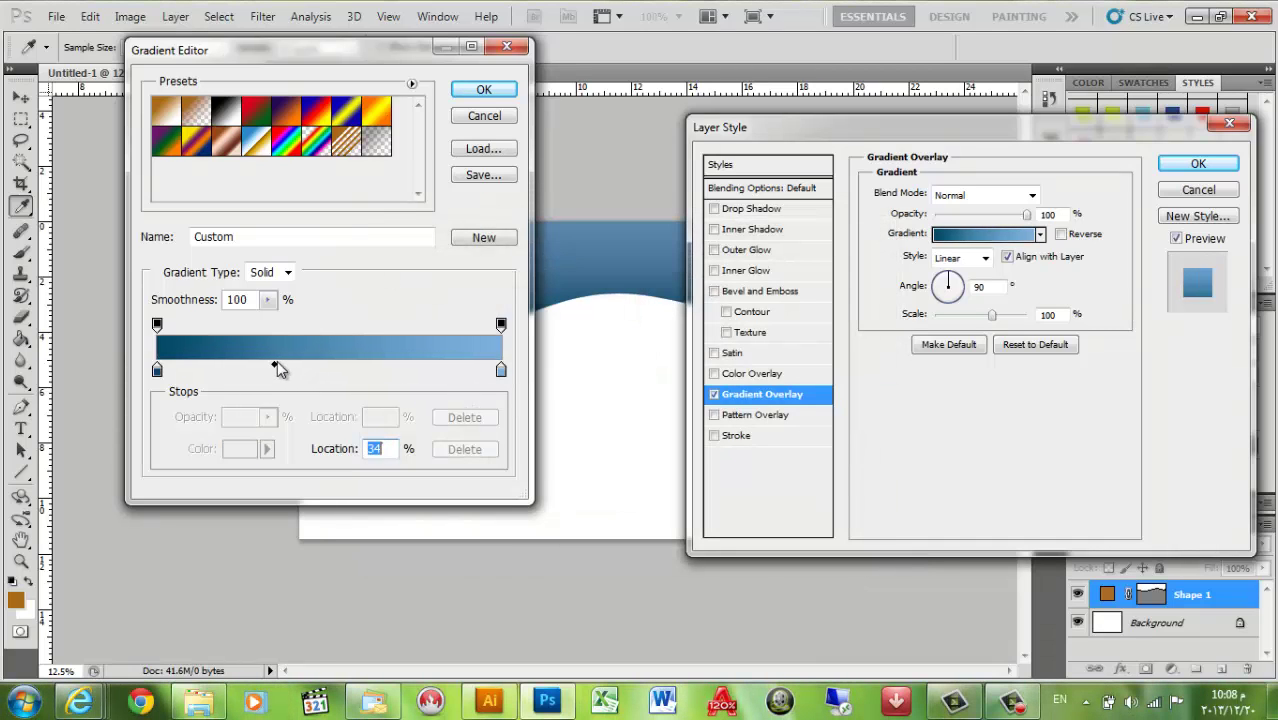
Apply the edited gradient overlay to Shape 1 and move the wavy shape up to cover the page's top edge
{"action": "left_click", "coordinate": [484, 90]}
{"action": "left_click", "coordinate": [1186, 166]}
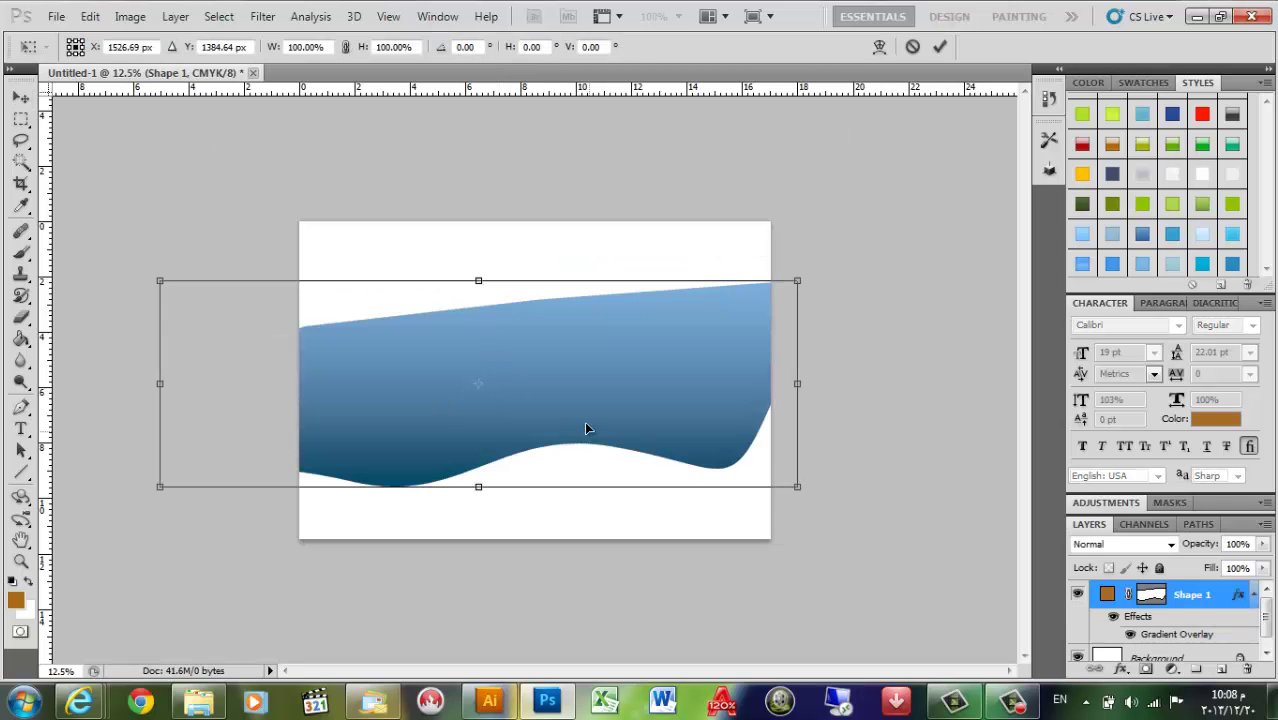
{"action": "left_click_drag", "start_coordinate": [586, 428], "coordinate": [598, 307]}
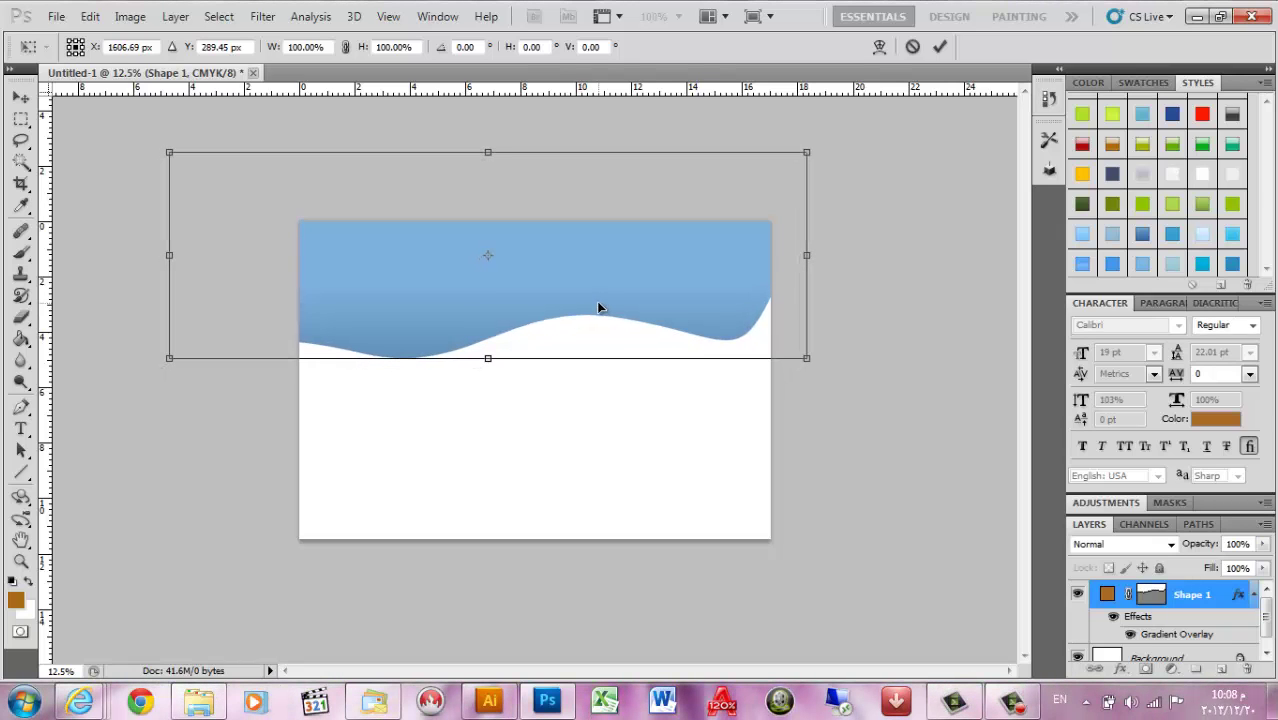
{"action": "key", "text": "Return"}
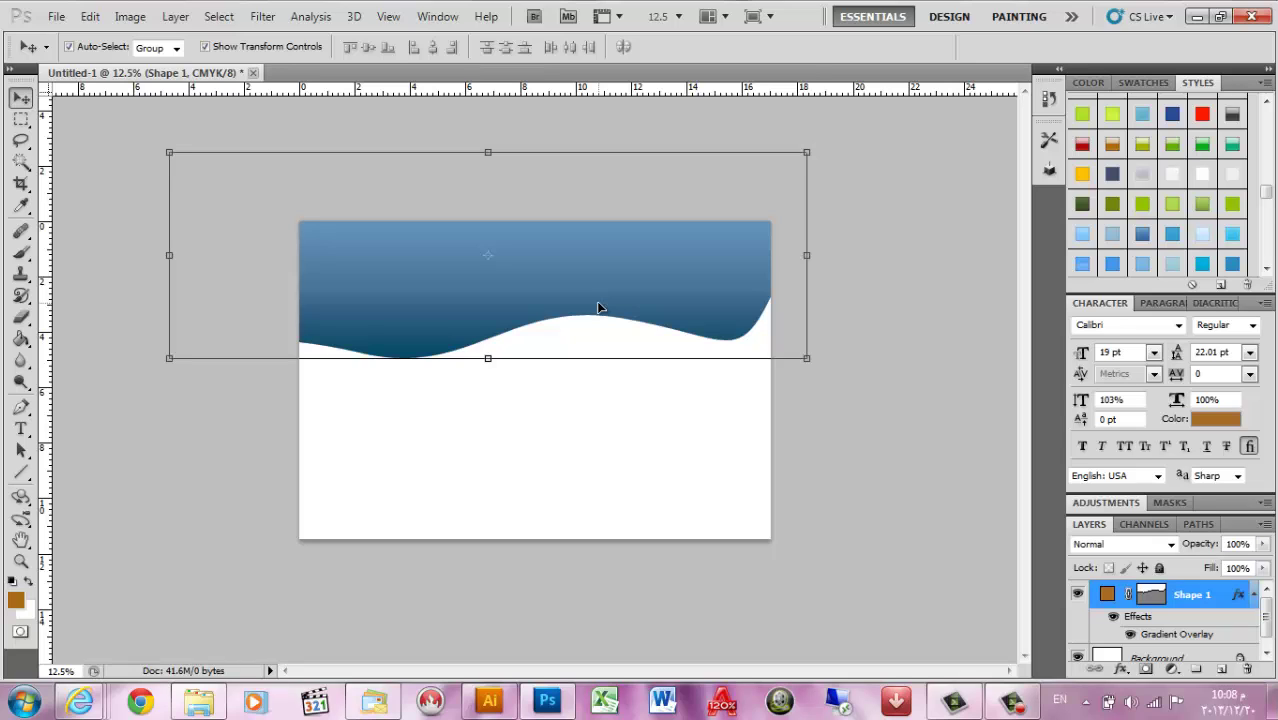
Duplicate the wavy shape as a translucent band offset slightly below the original, with the copy's layer opacity at about 41%
{"action": "key", "text": "ctrl+j"}
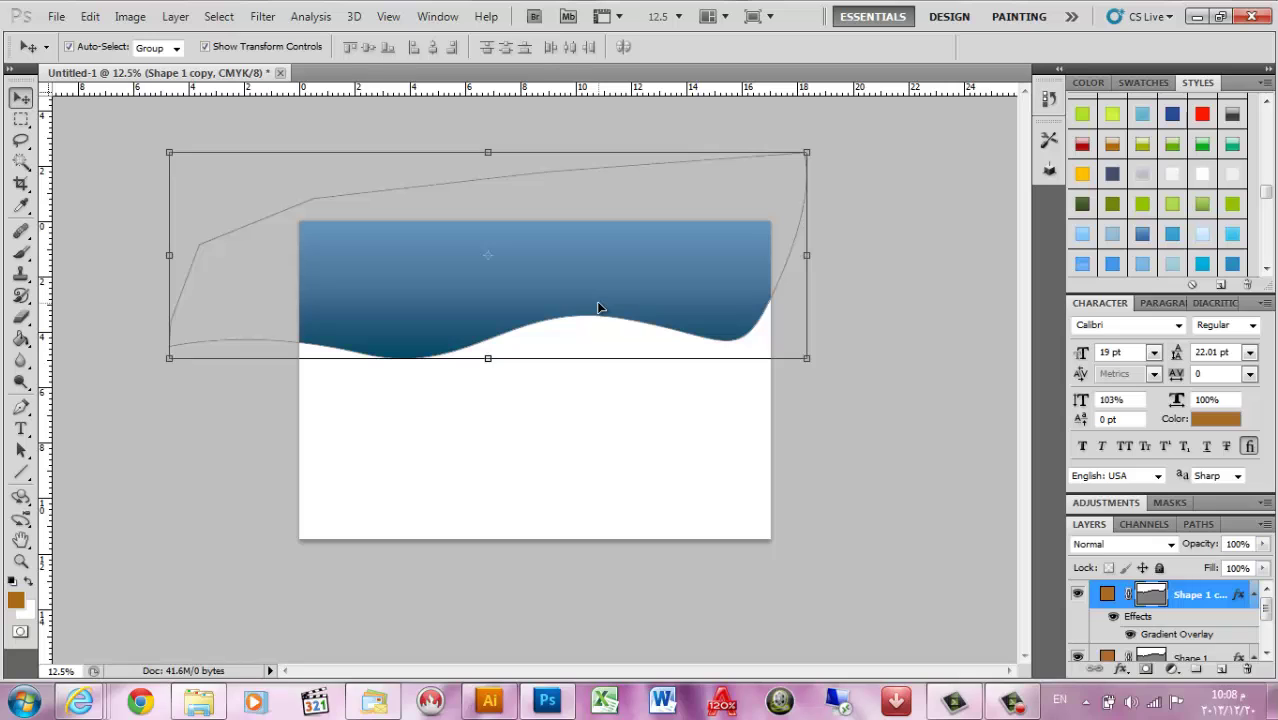
{"action": "left_click_drag", "start_coordinate": [597, 307], "coordinate": [599, 324]}
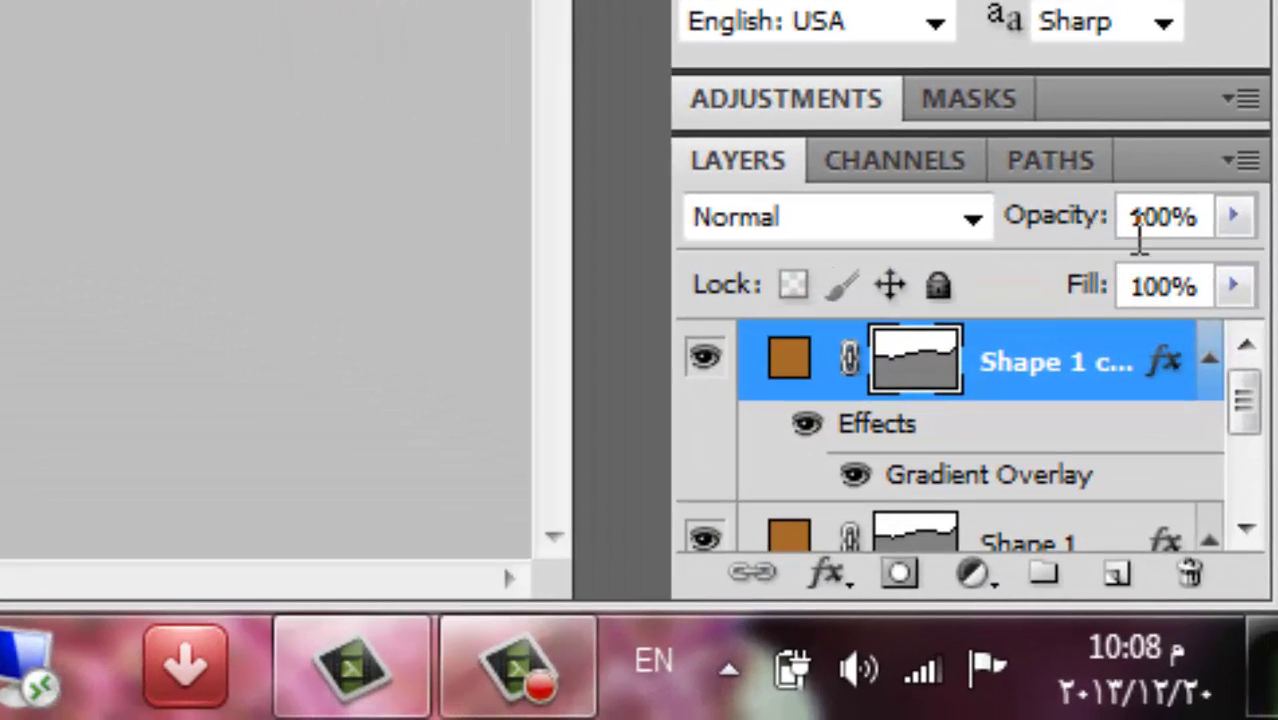
{"action": "left_click_drag", "start_coordinate": [1097, 238], "coordinate": [935, 246]}
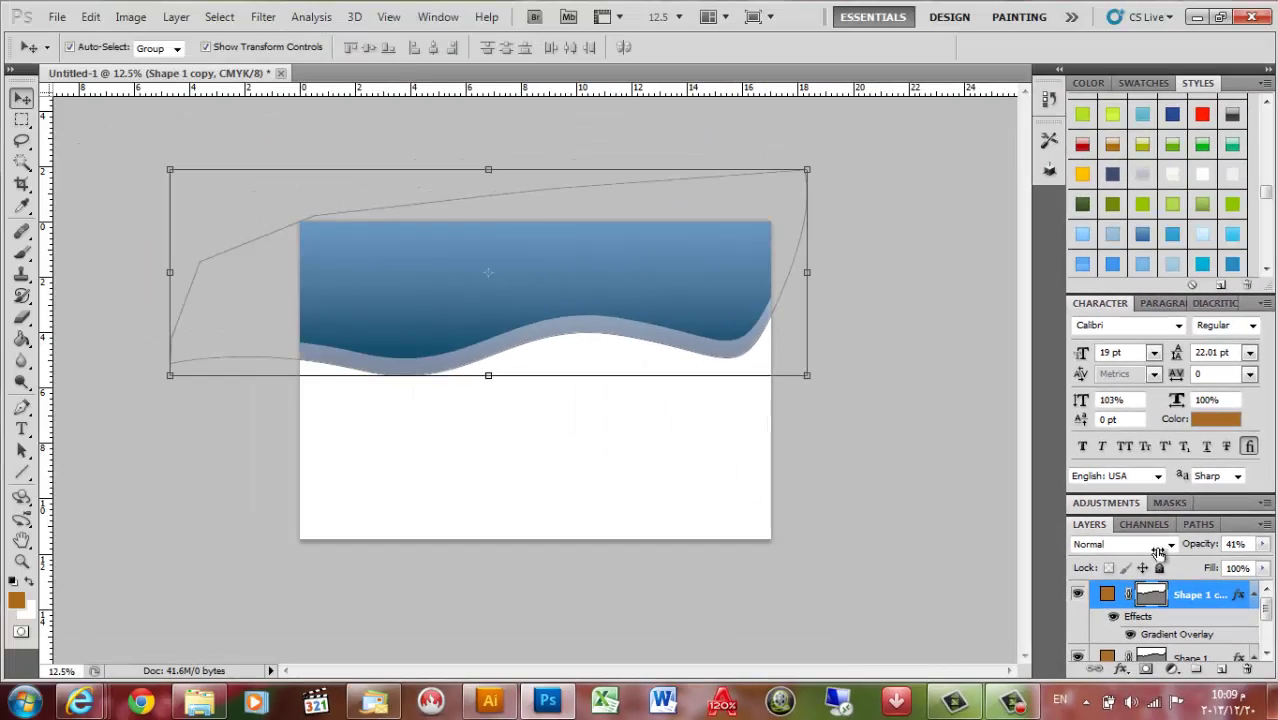
{"action": "left_click_drag", "start_coordinate": [1158, 553], "coordinate": [1156, 553]}
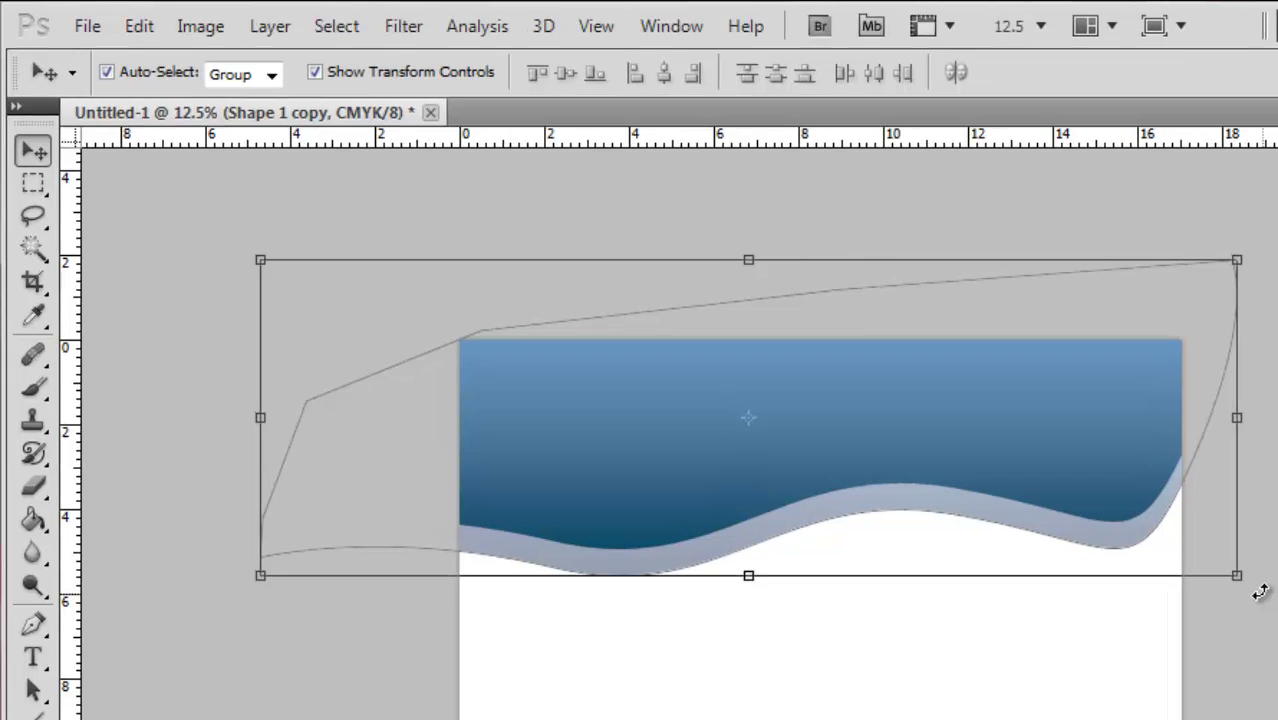
Rotate the translucent copy about 4.5 degrees counter-clockwise so its band widens towards the page's left edge, and deselect it
{"action": "left_click", "coordinate": [821, 385]}
{"action": "left_click_drag", "start_coordinate": [1259, 591], "coordinate": [1253, 544]}
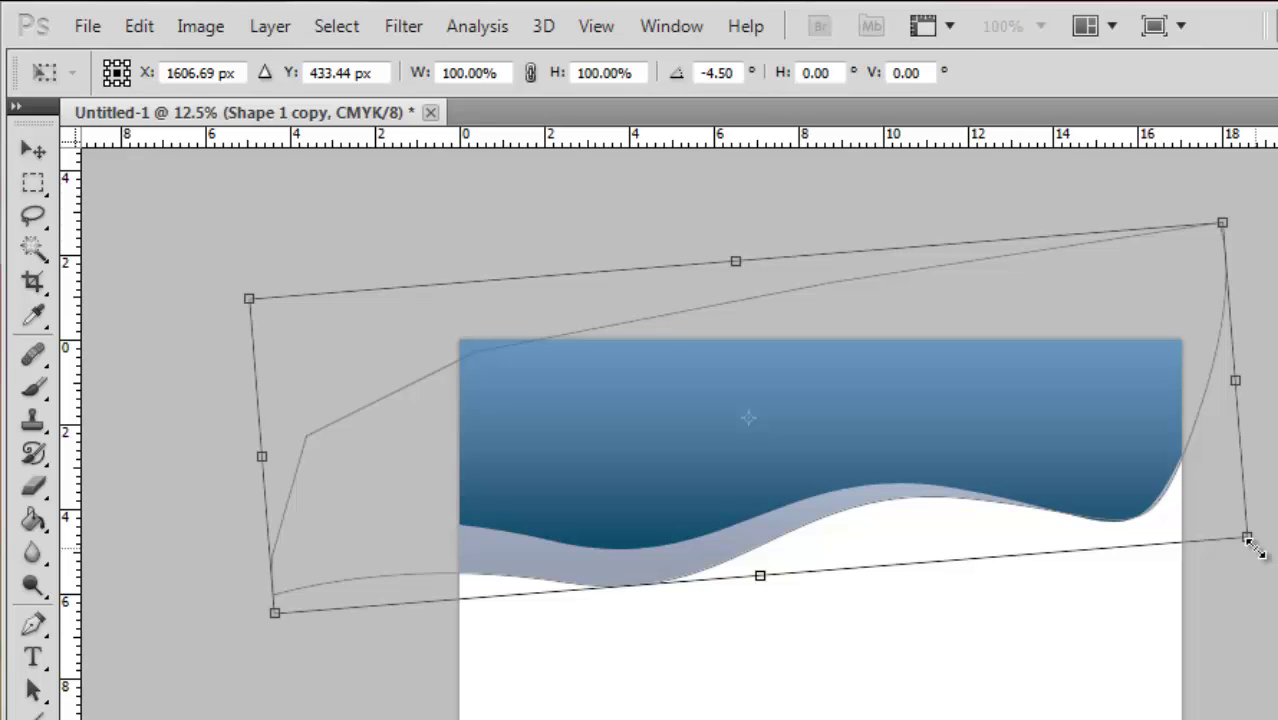
{"action": "key", "text": "Return"}
{"action": "left_click", "coordinate": [1272, 624]}
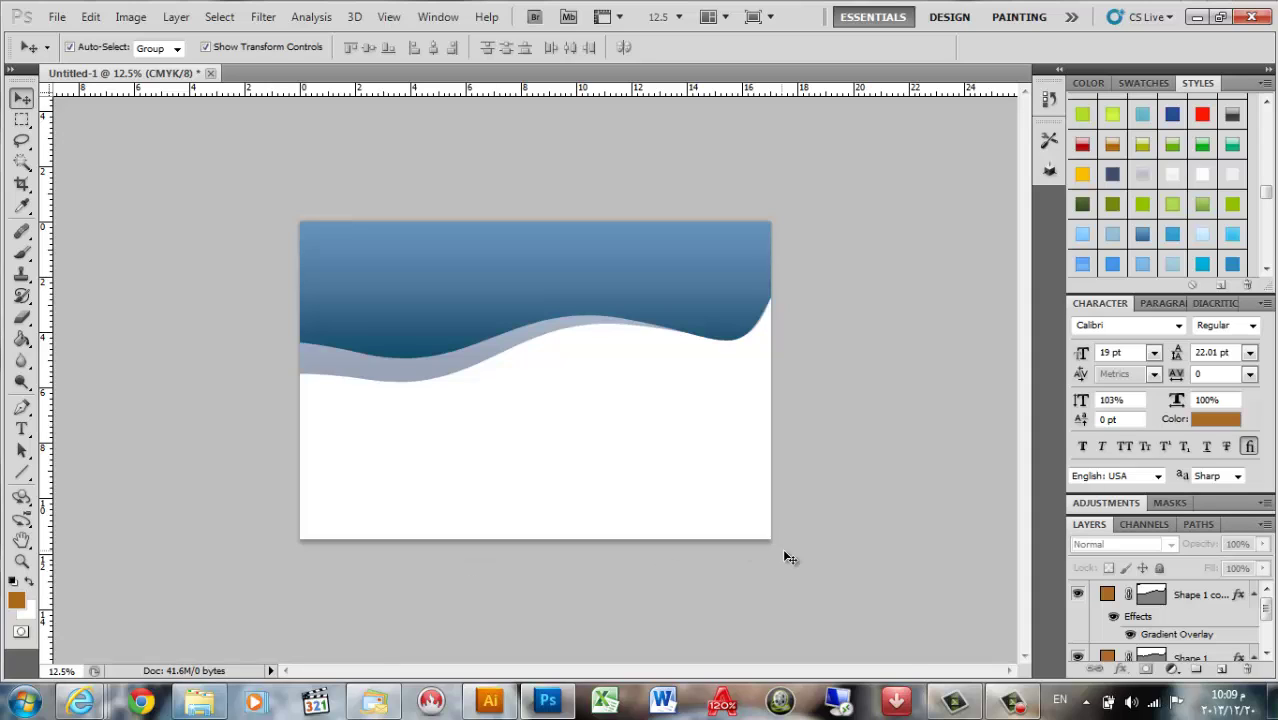
{"action": "mouse_move", "coordinate": [1008, 705]}
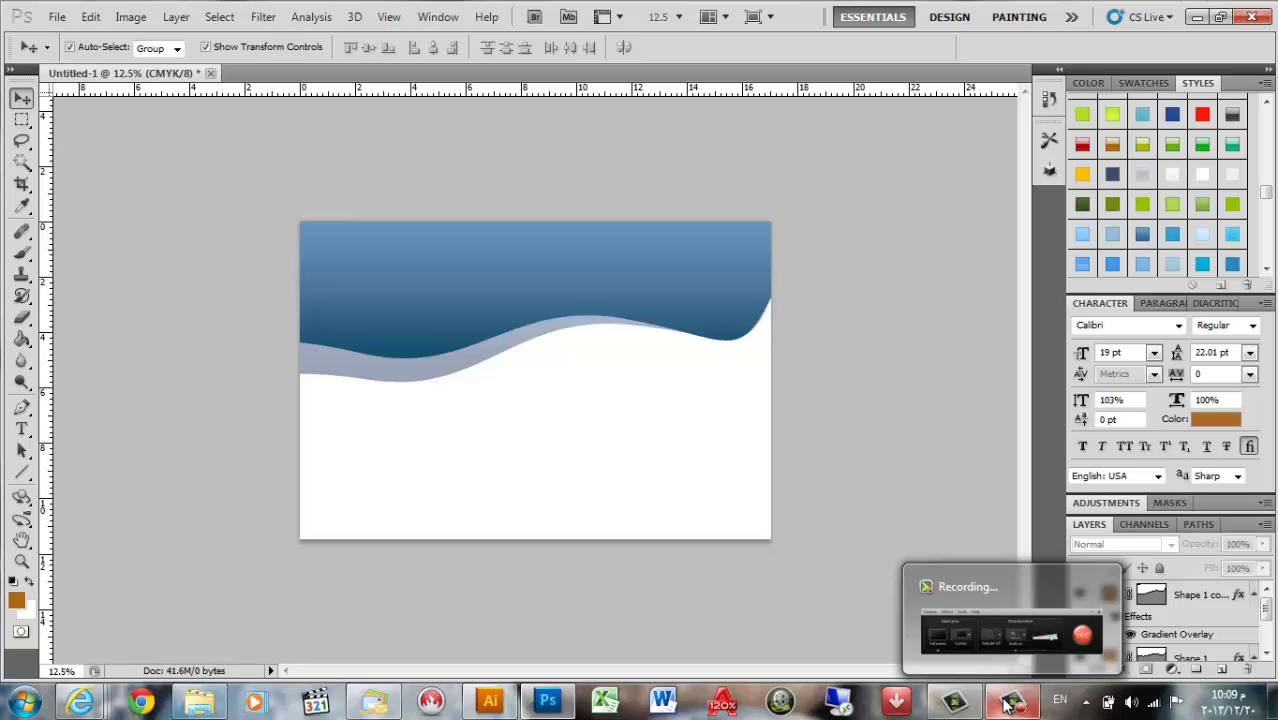
{"action": "mouse_move", "coordinate": [1023, 620]}
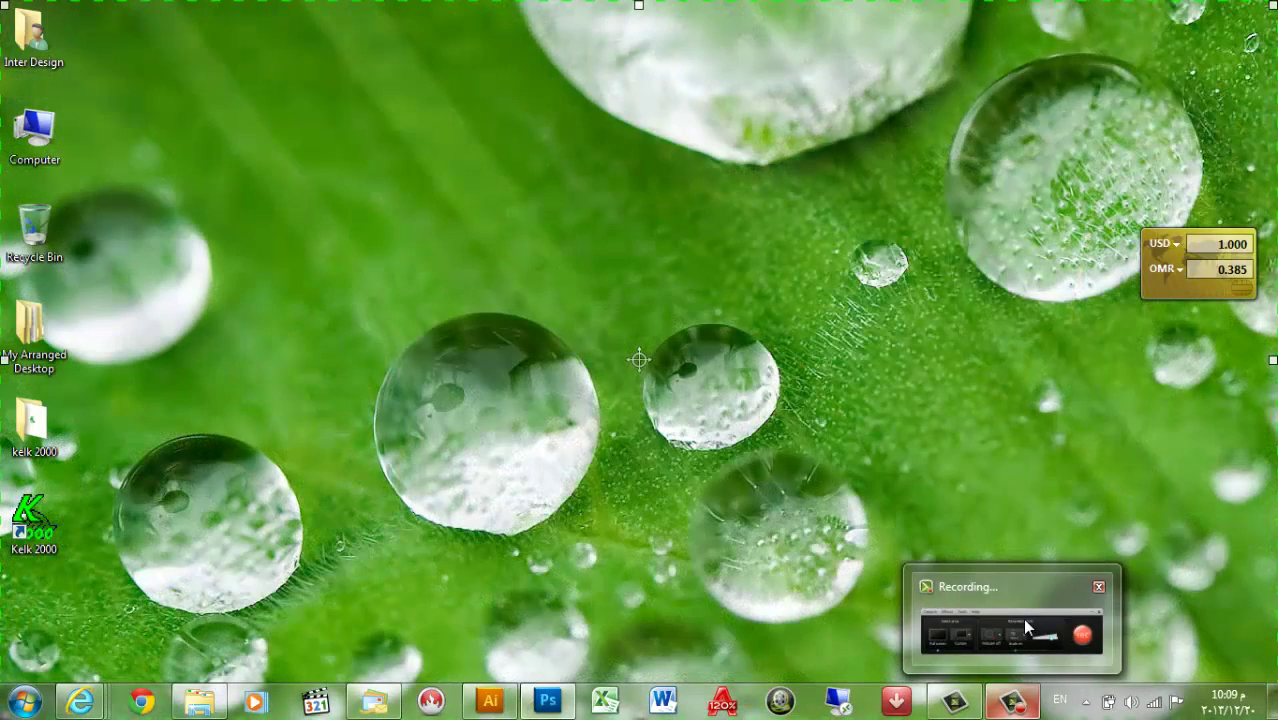
{"action": "left_click", "coordinate": [1022, 618]}
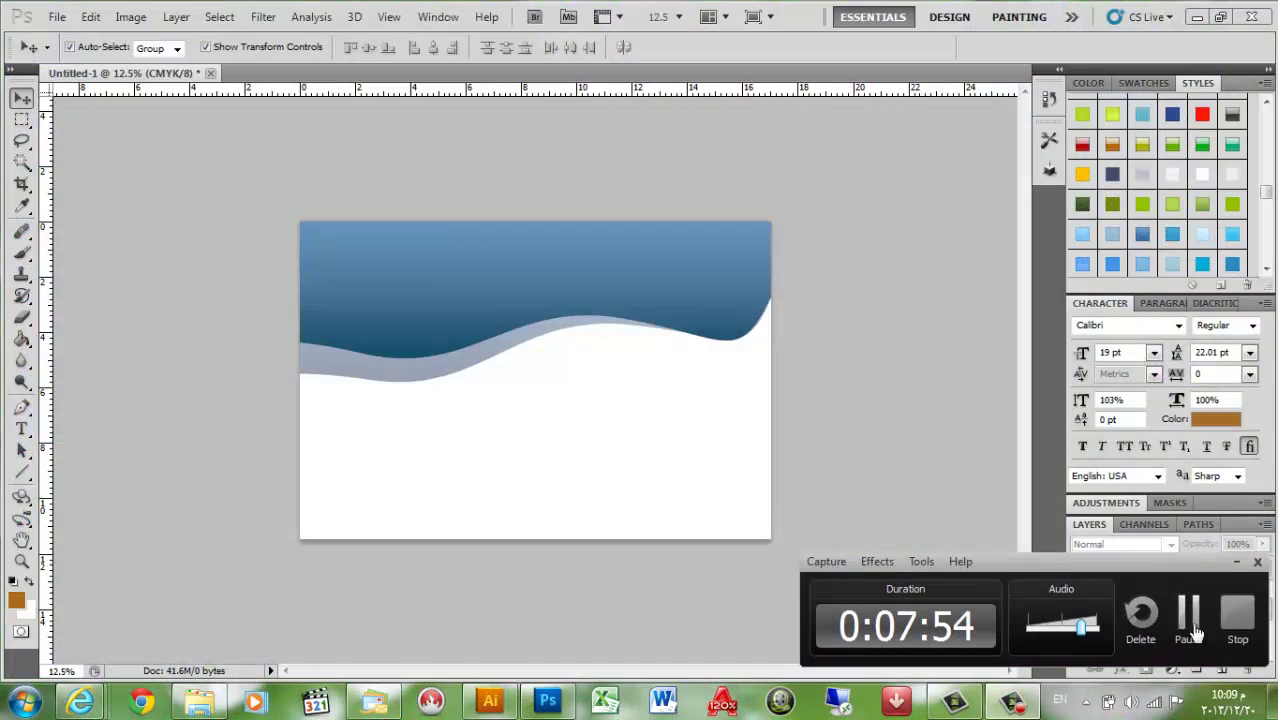